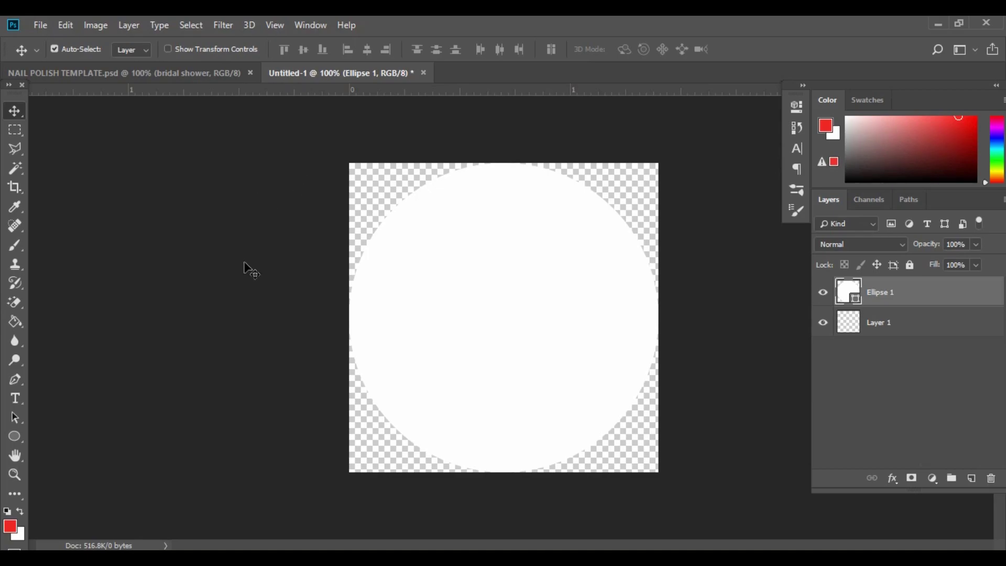
Bring up the Garden Picnic Camping clipart folder in File Explorer.
{"action": "left_click", "coordinate": [419, 557]}
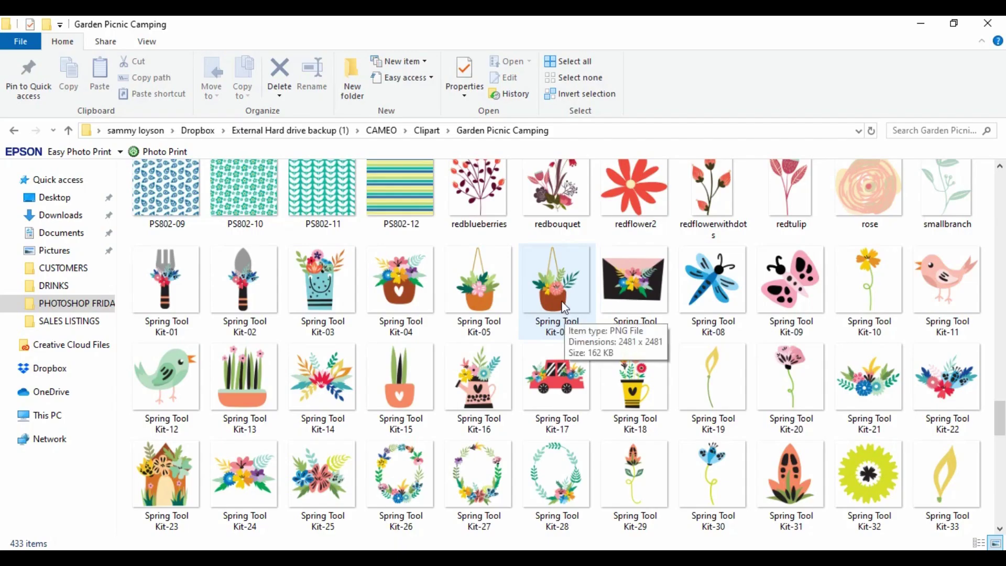
Drag the Spring Tool Kit-22 flower clipart onto the white circle in Photoshop.
{"action": "left_click_drag", "start_coordinate": [947, 382], "coordinate": [479, 458]}
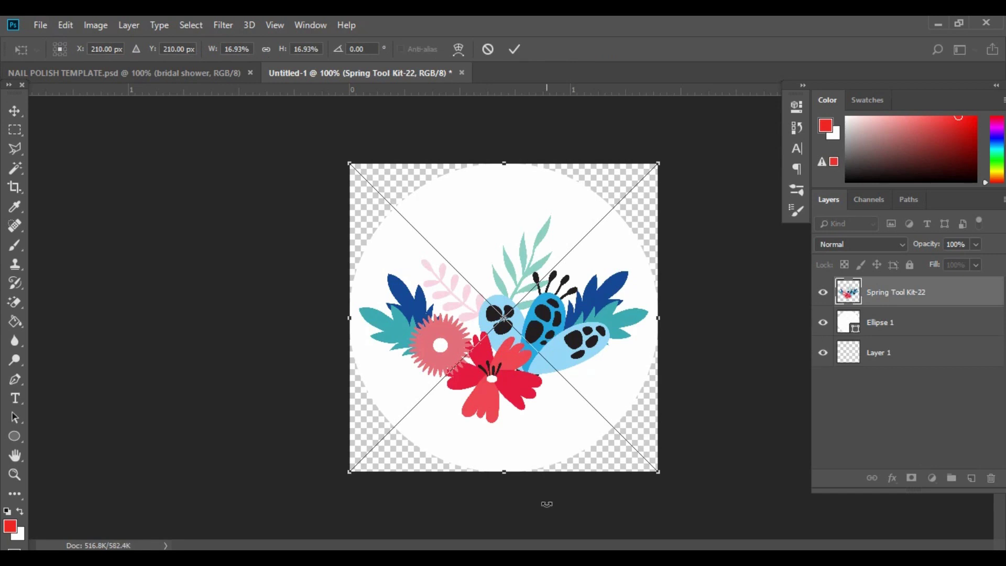
Commit the flower placement, hide its layer, and switch to the BACKGROUND WOOD folder.
{"action": "key", "text": "Return"}
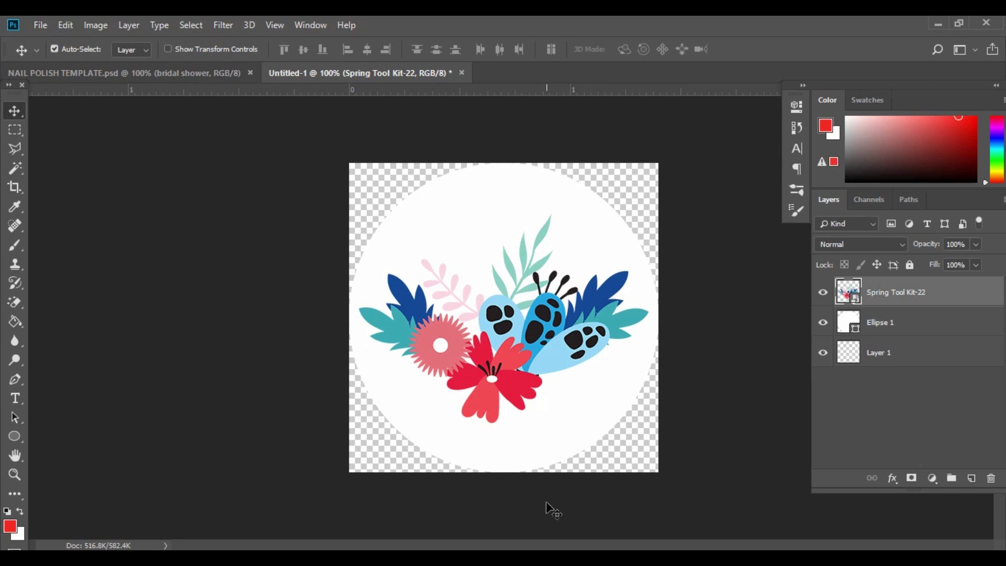
{"action": "left_click", "coordinate": [823, 291]}
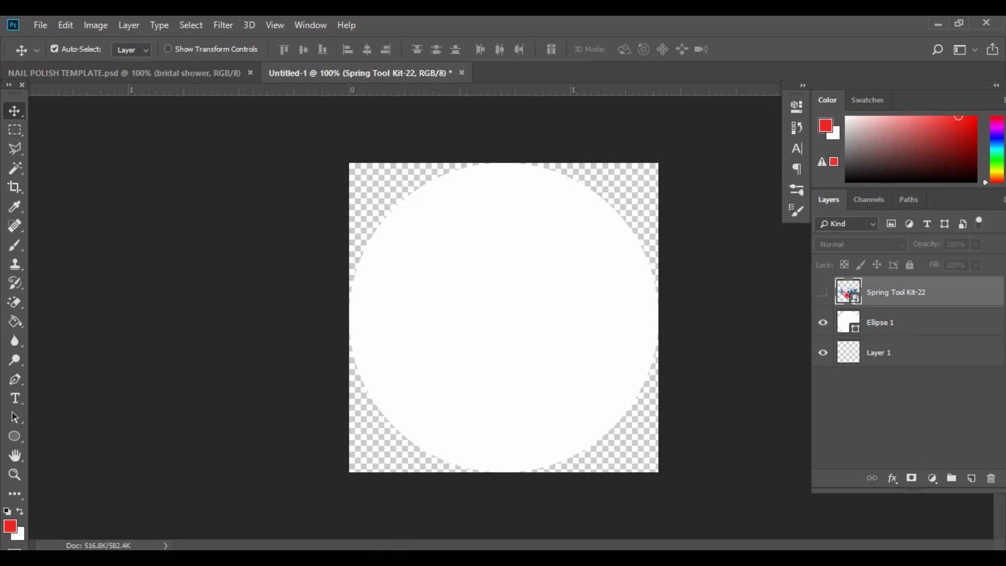
{"action": "left_click", "coordinate": [938, 24]}
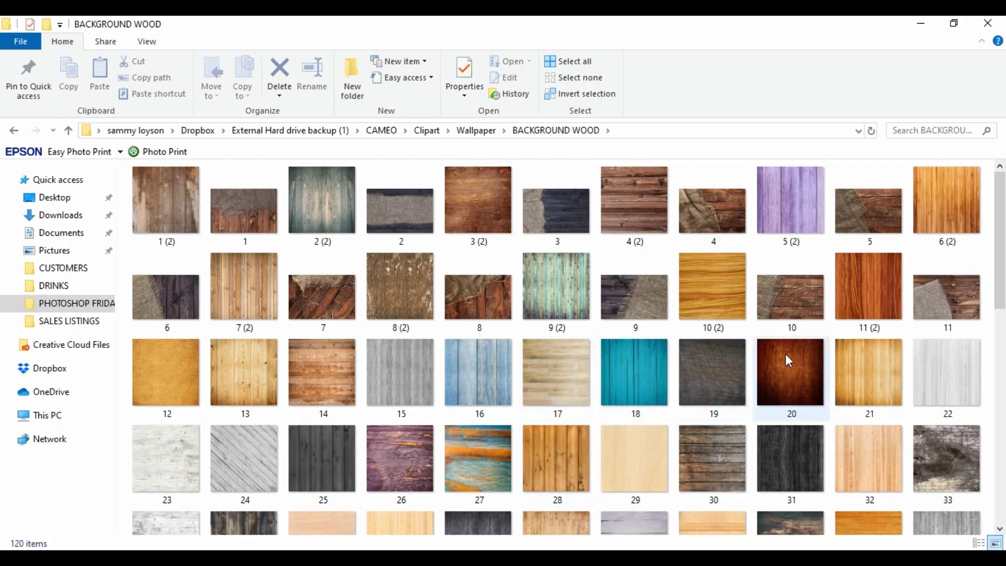
Pick wood texture 36 from BACKGROUND WOOD and drop it into the Photoshop document.
{"action": "scroll", "coordinate": [713, 313], "scroll_direction": "down", "scroll_amount": 3}
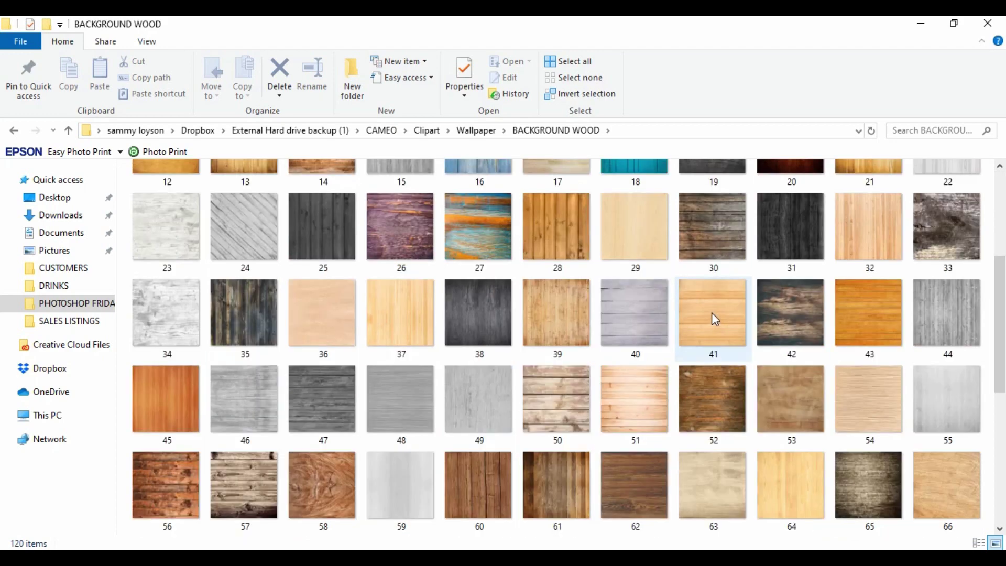
{"action": "scroll", "coordinate": [711, 312], "scroll_direction": "down", "scroll_amount": 3}
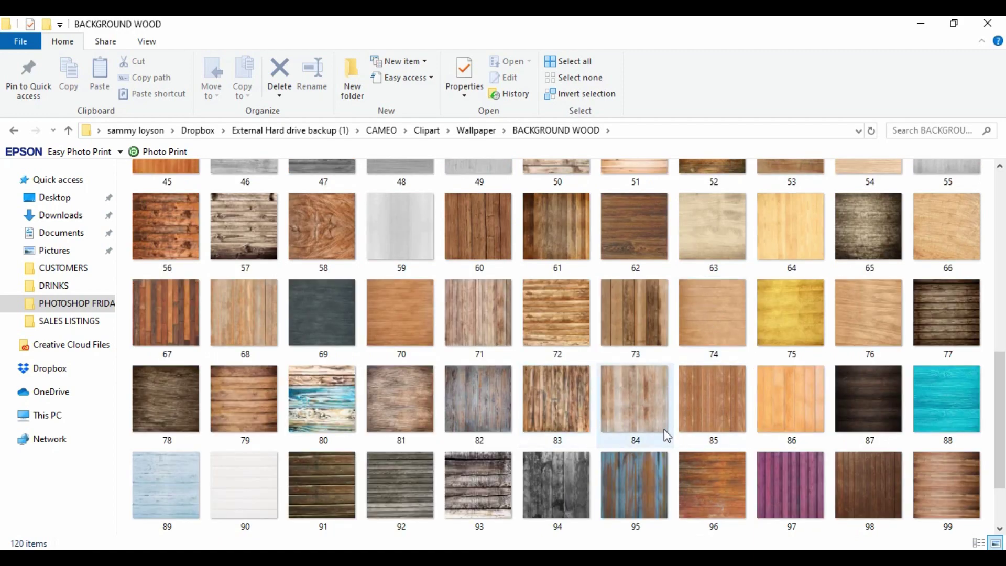
{"action": "scroll", "coordinate": [665, 435], "scroll_direction": "up", "scroll_amount": 3}
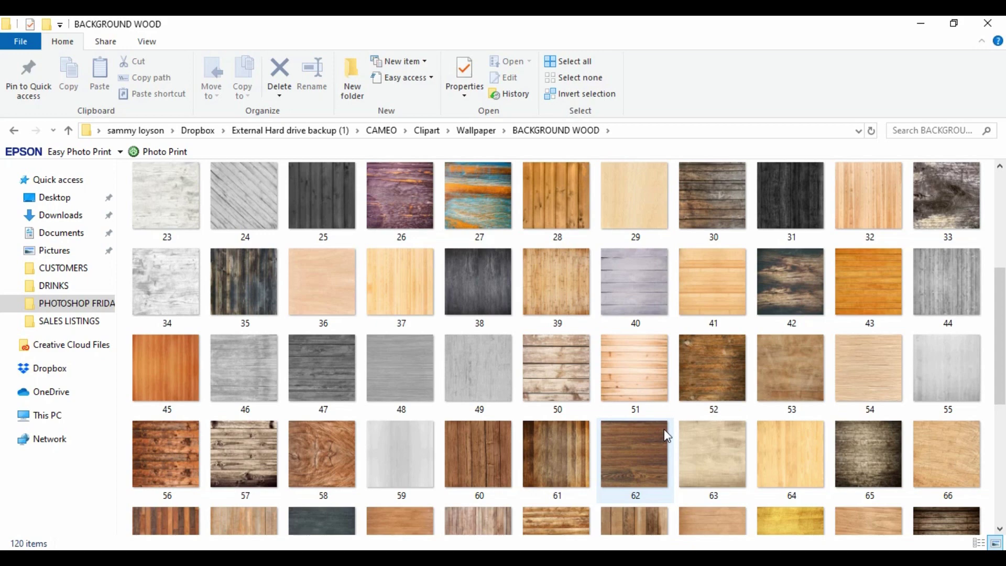
{"action": "left_click", "coordinate": [334, 293]}
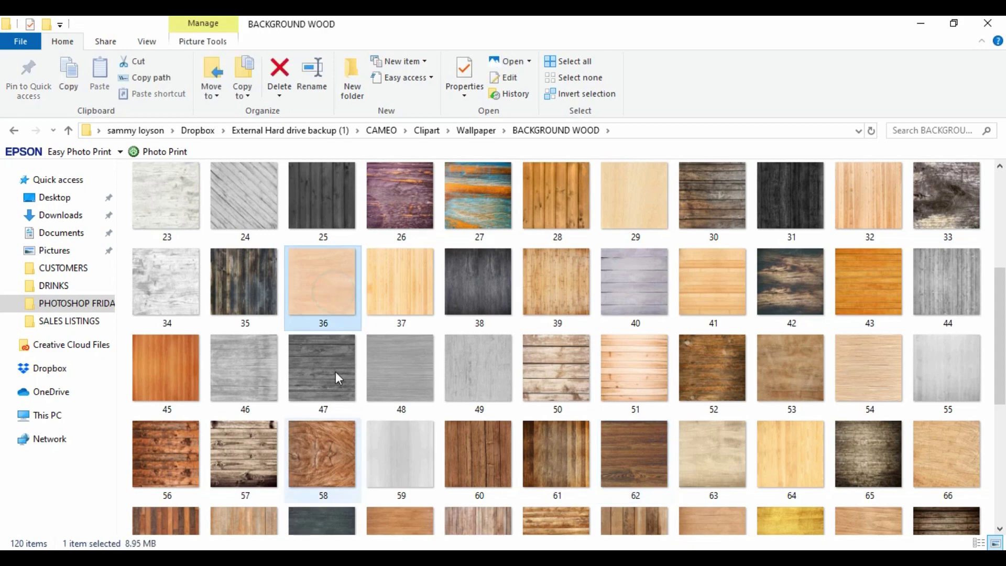
{"action": "left_click_drag", "start_coordinate": [329, 289], "coordinate": [468, 466]}
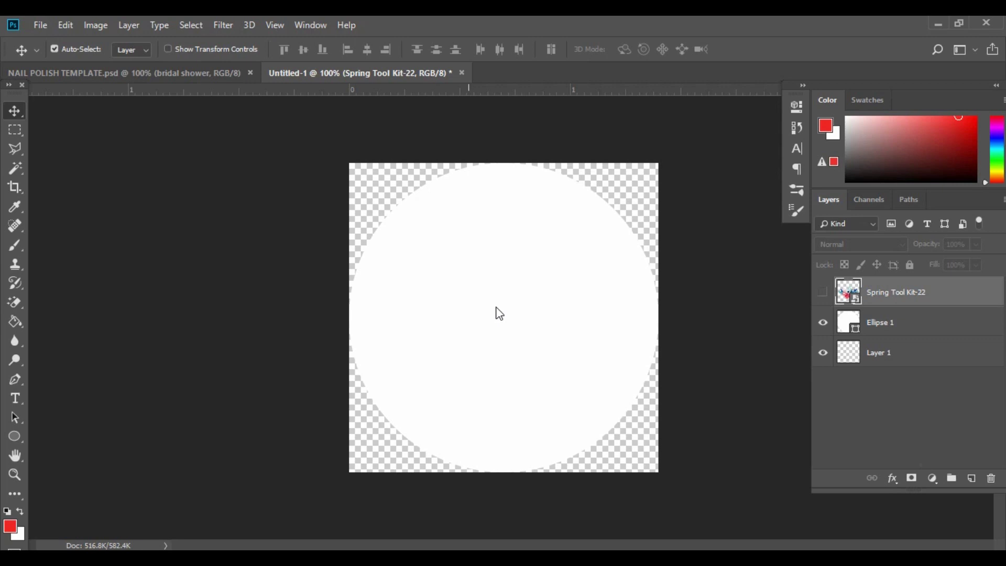
Commit wood texture 36 and move its layer below Spring Tool Kit-22.
{"action": "key", "text": "Return"}
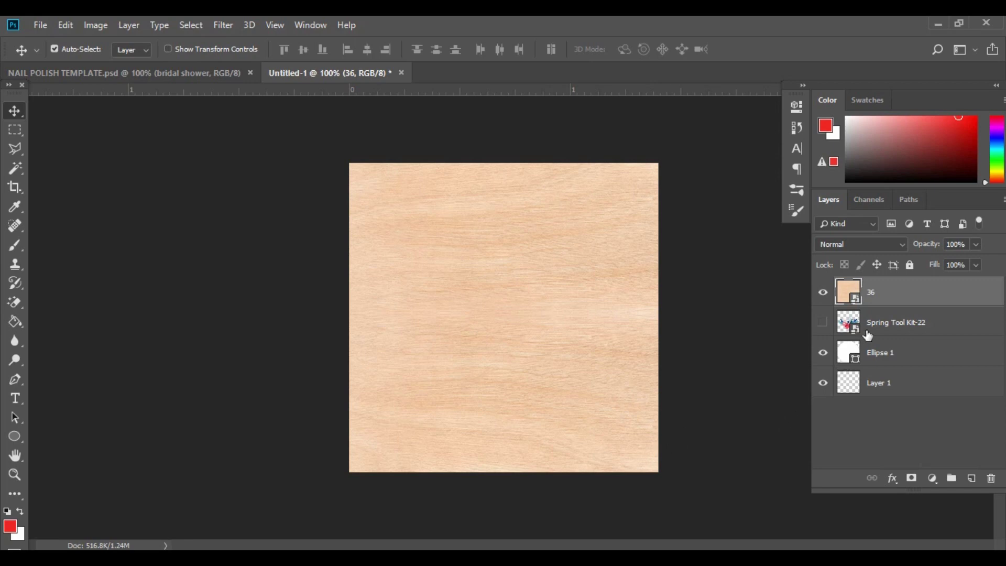
{"action": "left_click_drag", "start_coordinate": [886, 293], "coordinate": [881, 335]}
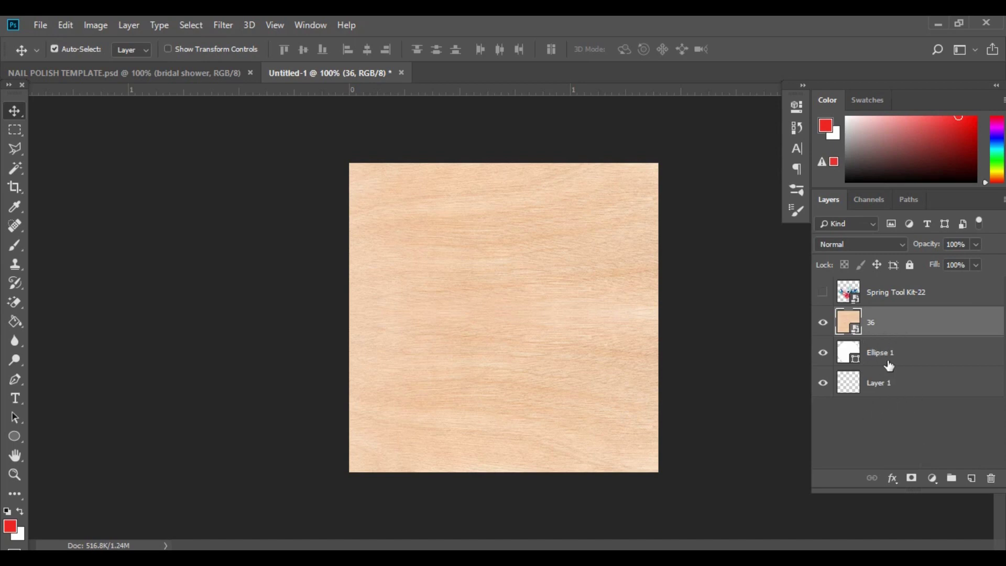
Clip wood texture 36 to the circle and make the Spring Tool Kit-22 flowers visible again.
{"action": "right_click", "coordinate": [896, 324]}
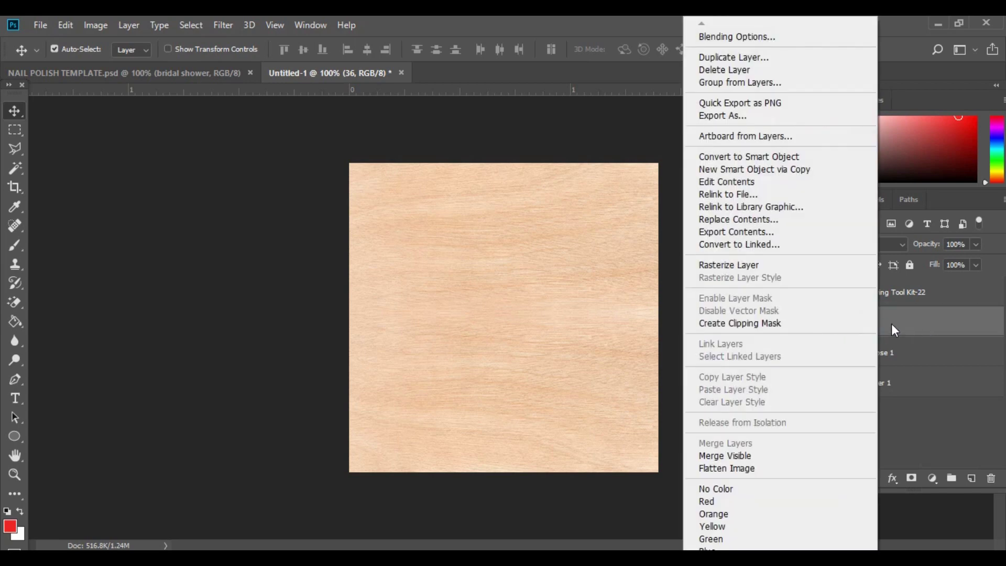
{"action": "left_click", "coordinate": [723, 324]}
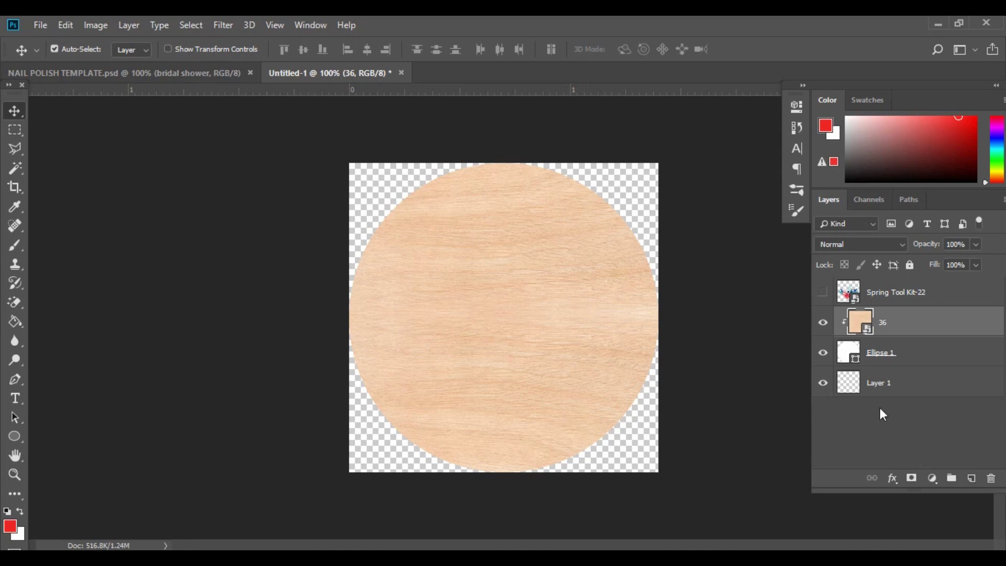
{"action": "left_click", "coordinate": [823, 292]}
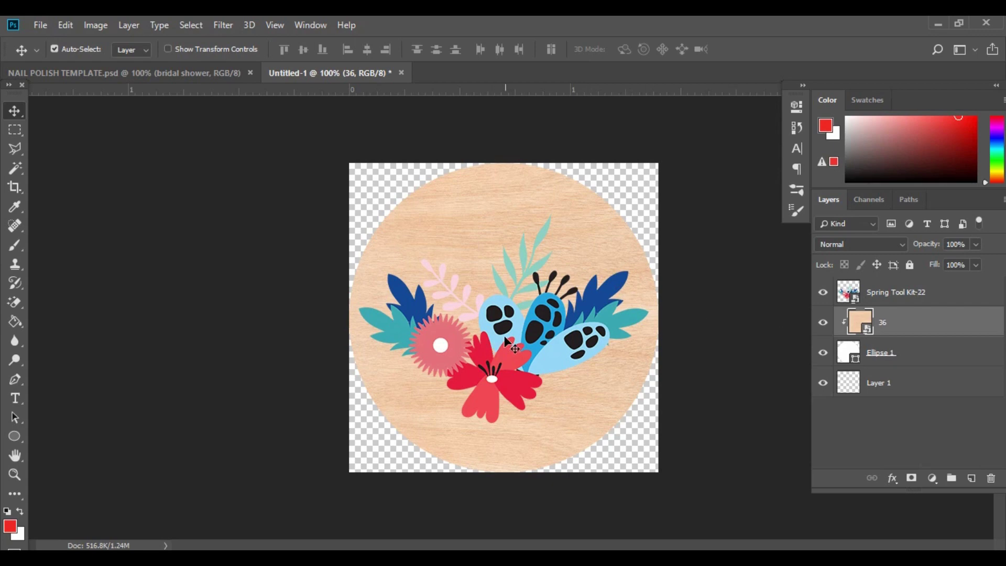
Scale the Spring Tool Kit-22 flowers to 11% and place them at the circle's bottom centre.
{"action": "left_click_drag", "start_coordinate": [507, 342], "coordinate": [507, 391]}
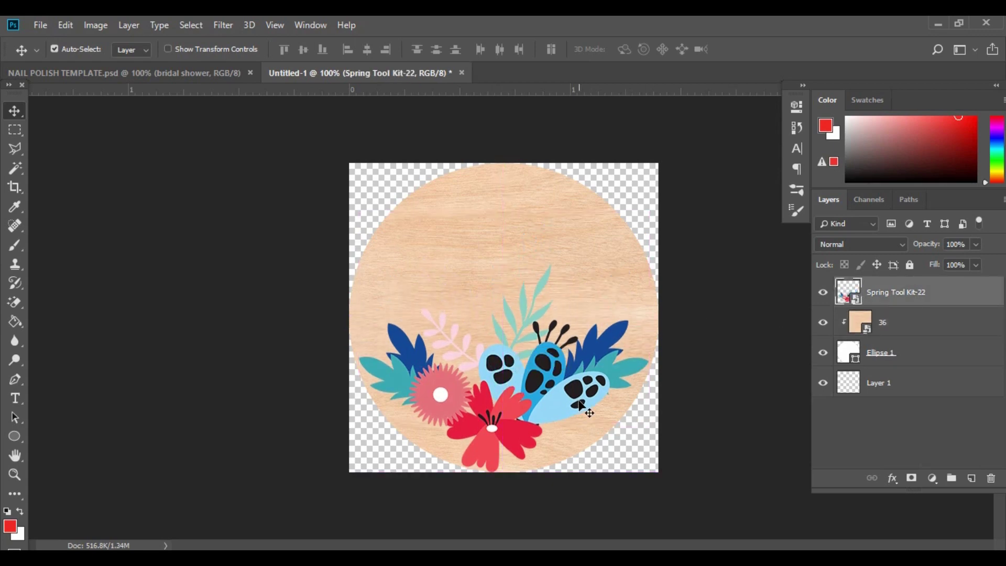
{"action": "key", "text": "ctrl"}
{"action": "key", "text": "ctrl+t"}
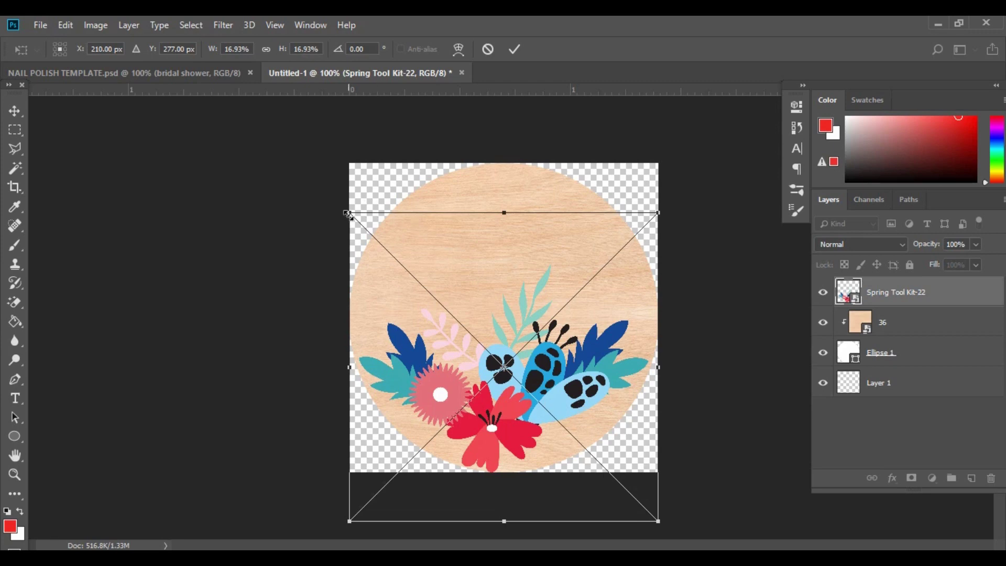
{"action": "left_click_drag", "start_coordinate": [347, 212], "coordinate": [414, 302]}
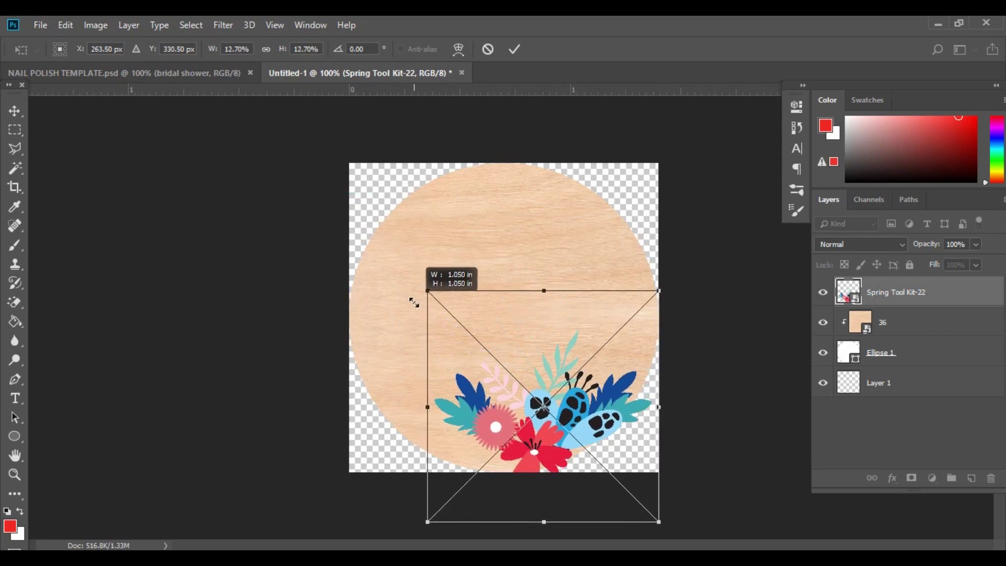
{"action": "left_click_drag", "start_coordinate": [414, 303], "coordinate": [444, 334]}
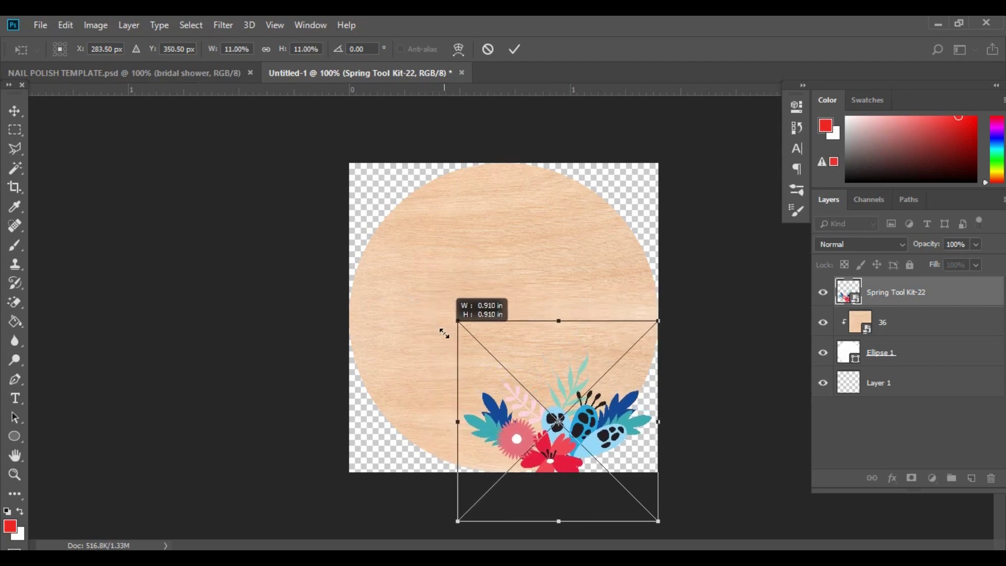
{"action": "left_click_drag", "start_coordinate": [576, 460], "coordinate": [532, 450]}
{"action": "key", "text": "Return"}
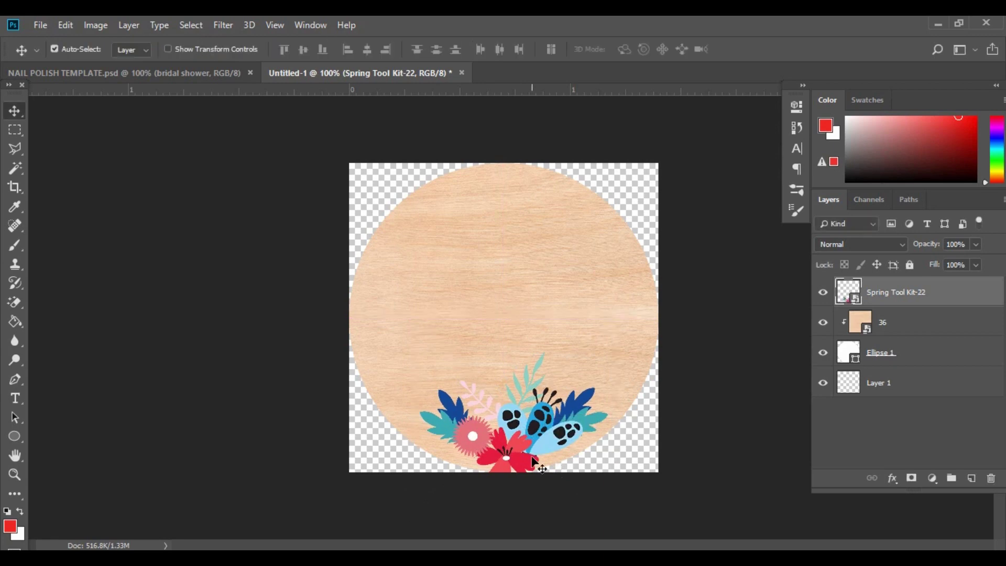
{"action": "key", "text": "Left"}
{"action": "key", "text": "Left"}
{"action": "key", "text": "Left"}
{"action": "key", "text": "Left"}
{"action": "key", "text": "Left"}
{"action": "key", "text": "Left"}
{"action": "key", "text": "Left"}
{"action": "key", "text": "Left"}
{"action": "key", "text": "Left"}
{"action": "key", "text": "Left"}
{"action": "key", "text": "Left"}
{"action": "key", "text": "Left"}
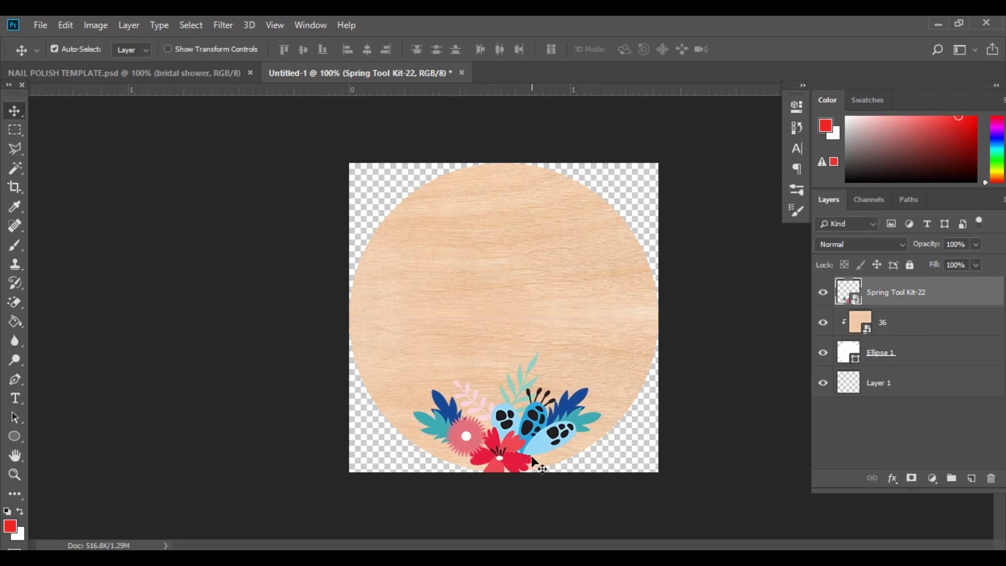
{"action": "key", "text": "Left"}
{"action": "key", "text": "Left"}
{"action": "key", "text": "Left"}
{"action": "key", "text": "Left"}
{"action": "key", "text": "Left"}
{"action": "key", "text": "Left"}
{"action": "key", "text": "Left"}
{"action": "key", "text": "Left"}
{"action": "key", "text": "Left"}
{"action": "key", "text": "Left"}
{"action": "key", "text": "Left"}
{"action": "key", "text": "Left"}
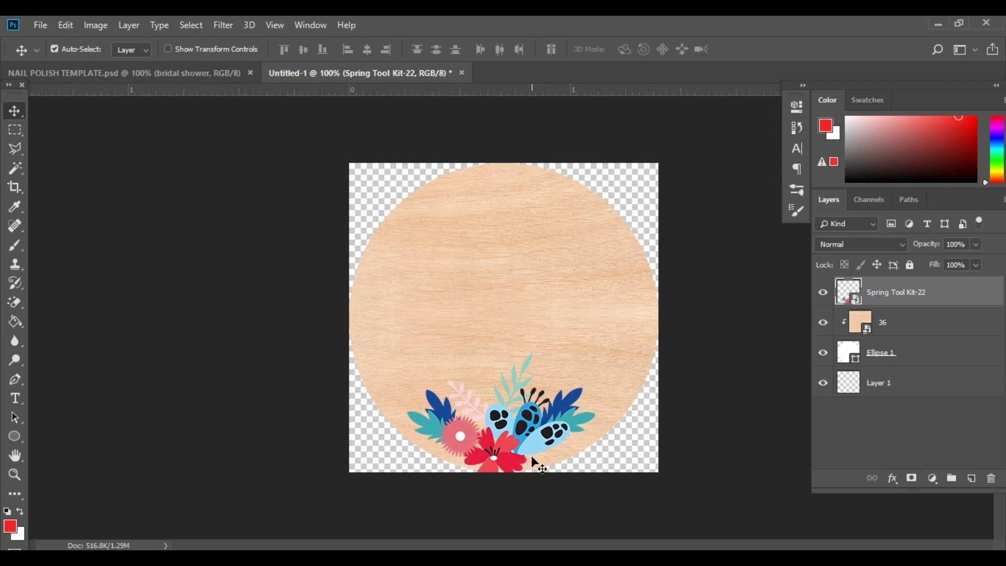
{"action": "key", "text": "Right"}
{"action": "key", "text": "Right"}
{"action": "key", "text": "Right"}
{"action": "key", "text": "Right"}
{"action": "key", "text": "Right"}
{"action": "key", "text": "Right"}
{"action": "key", "text": "Right"}
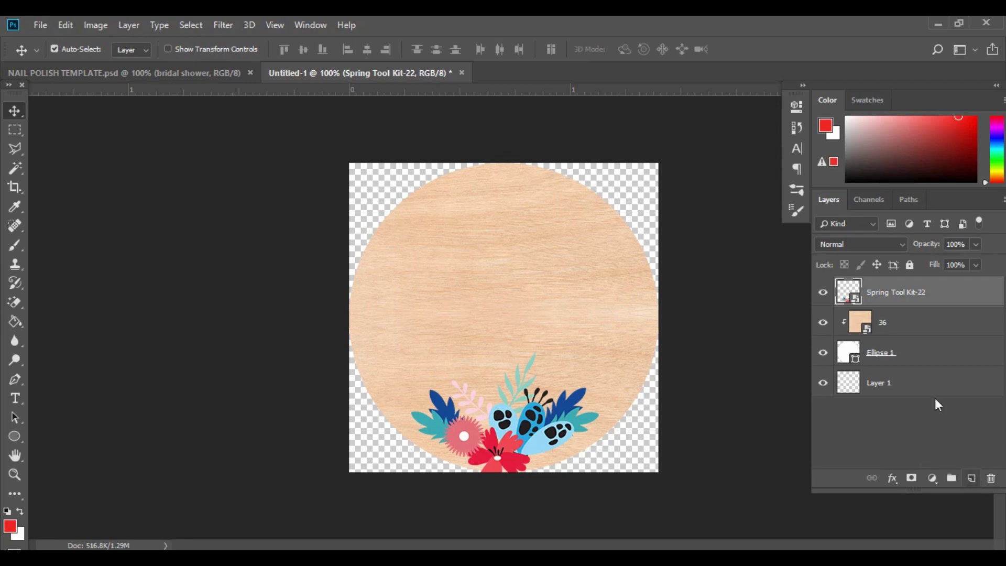
Add an empty Layer 2 on top and set the type font to Mr Stretch.
{"action": "left_click", "coordinate": [970, 478]}
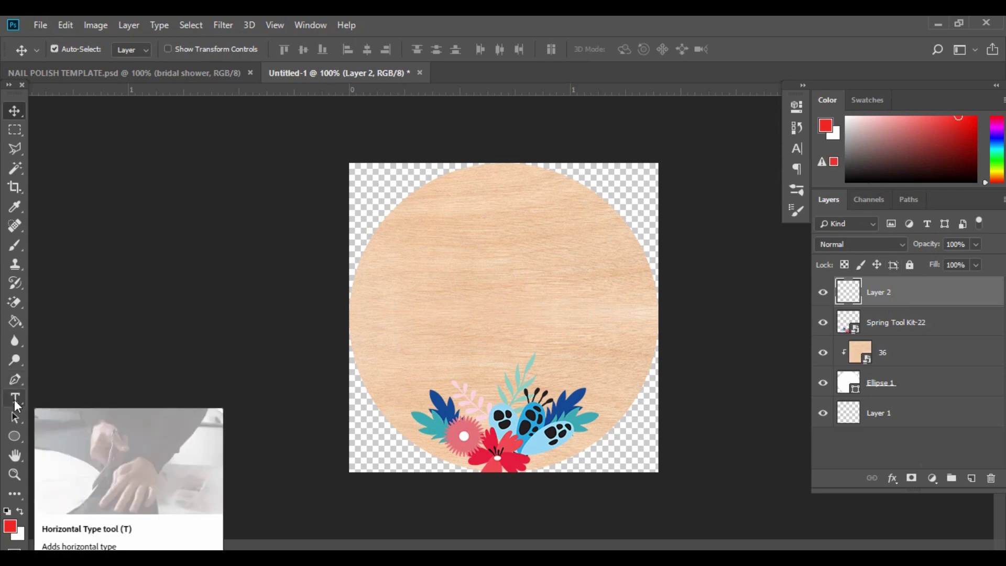
{"action": "left_click", "coordinate": [15, 399]}
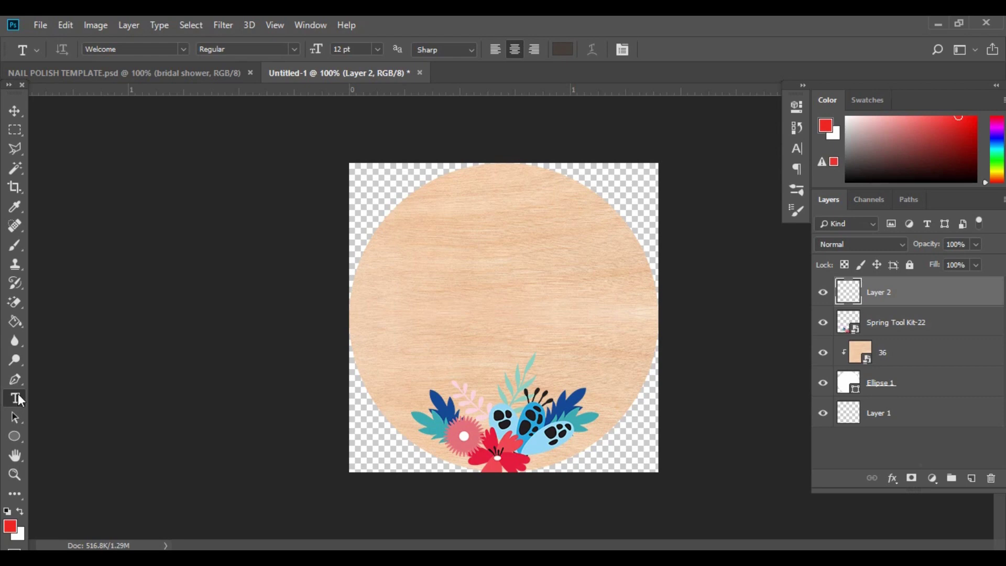
{"action": "left_click", "coordinate": [135, 49]}
{"action": "key", "text": "alt+Down"}
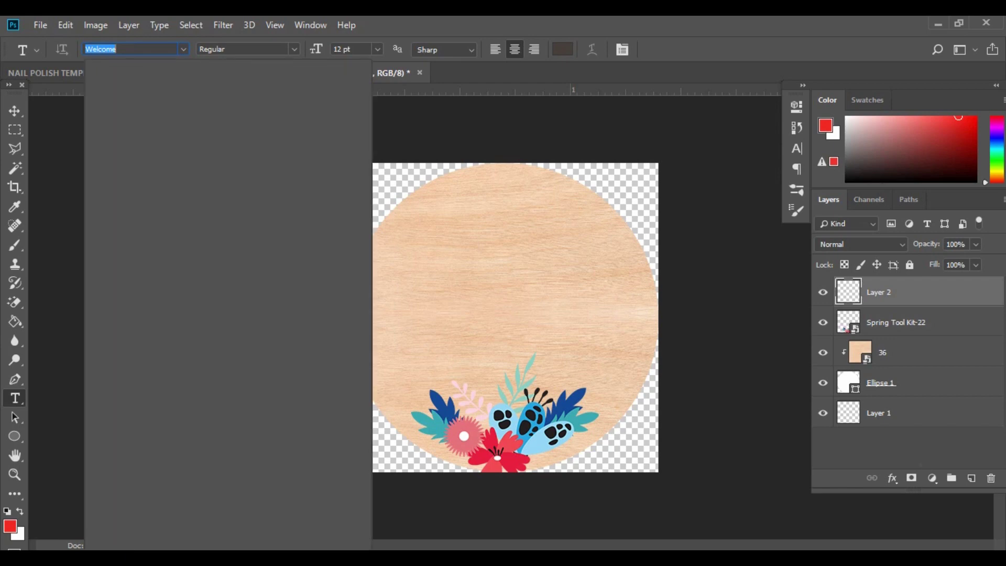
{"action": "type", "text": "M"}
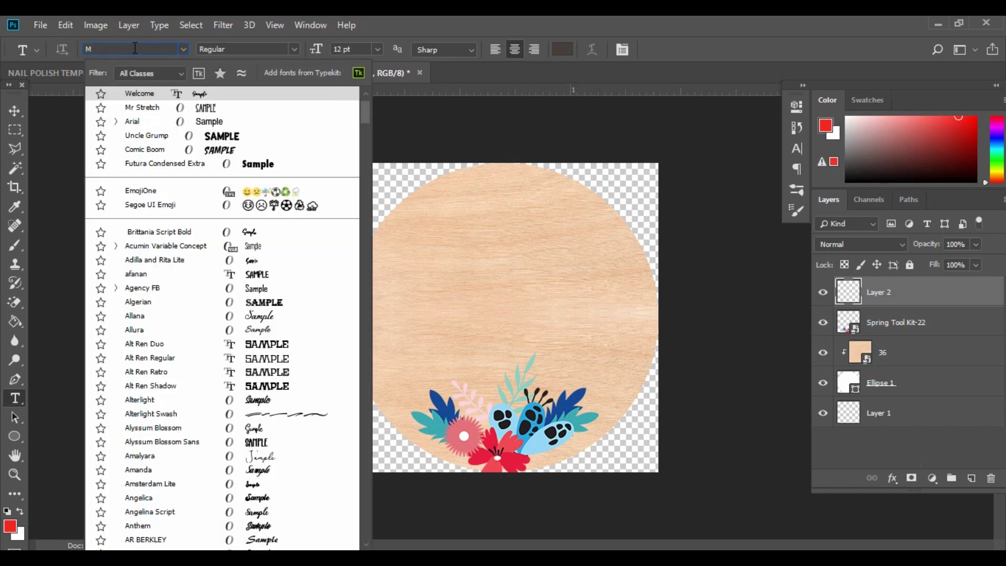
{"action": "type", "text": "R S"}
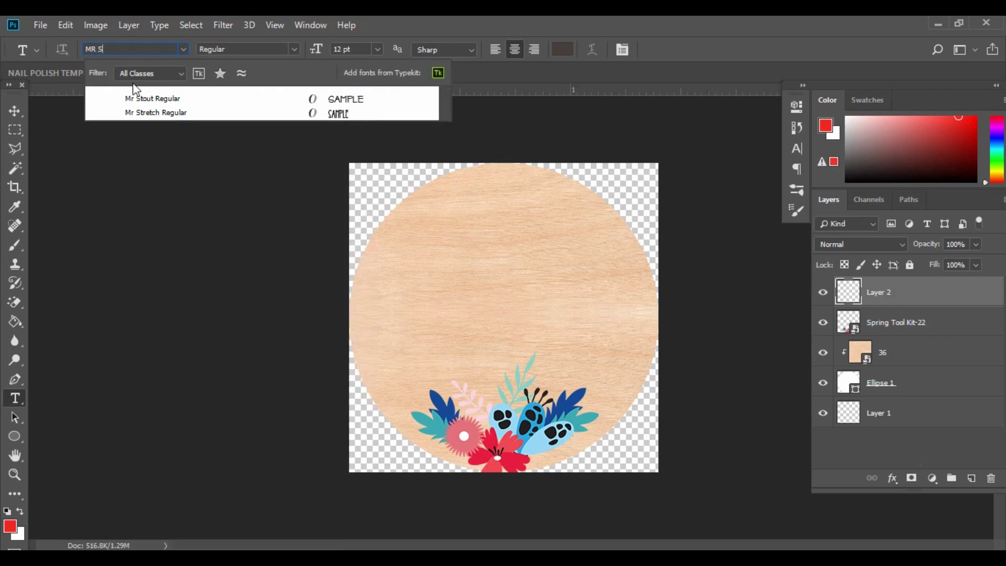
{"action": "left_click", "coordinate": [149, 114]}
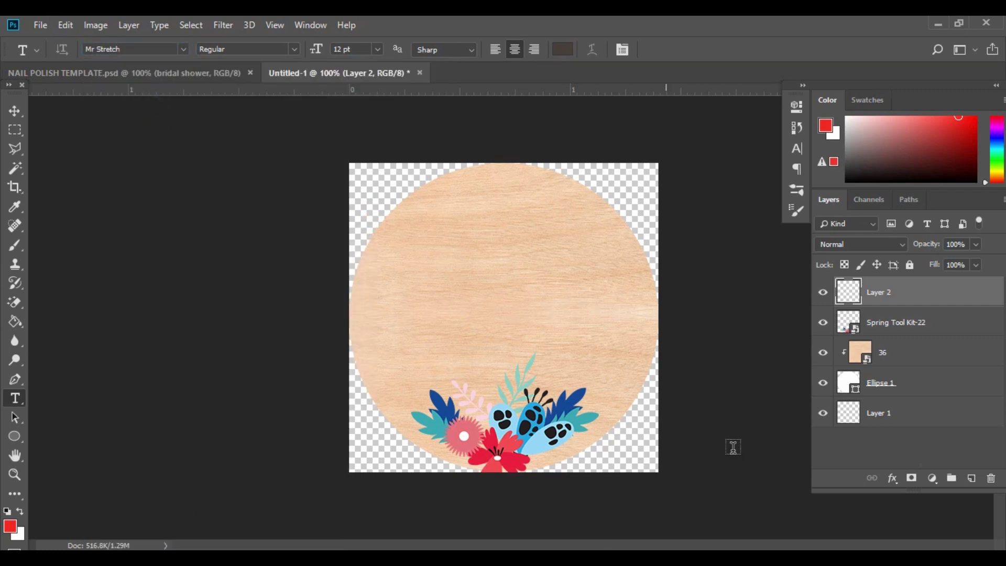
Try lighter text colours, then keep the original dark brown #473f3c.
{"action": "left_click", "coordinate": [564, 49]}
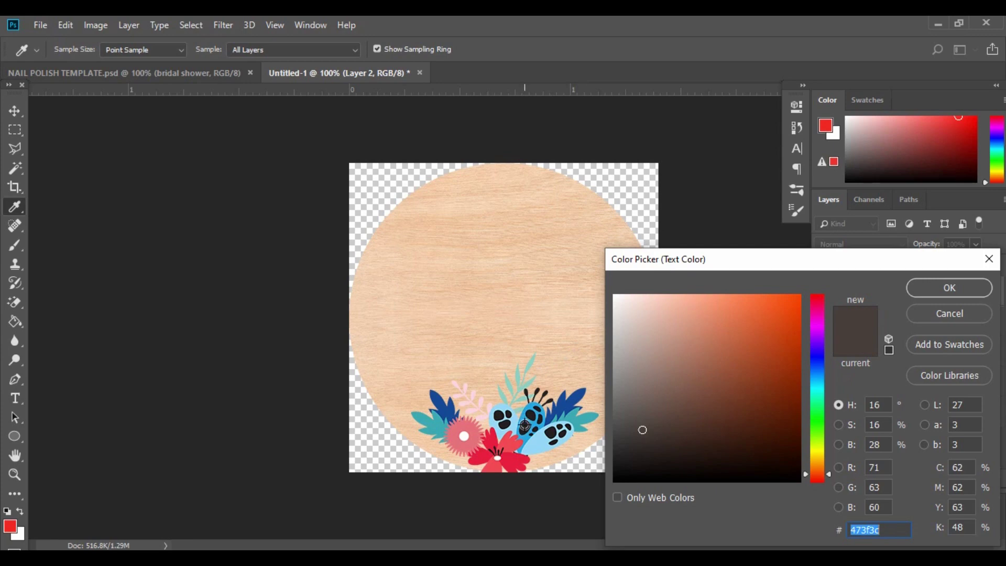
{"action": "left_click", "coordinate": [525, 427]}
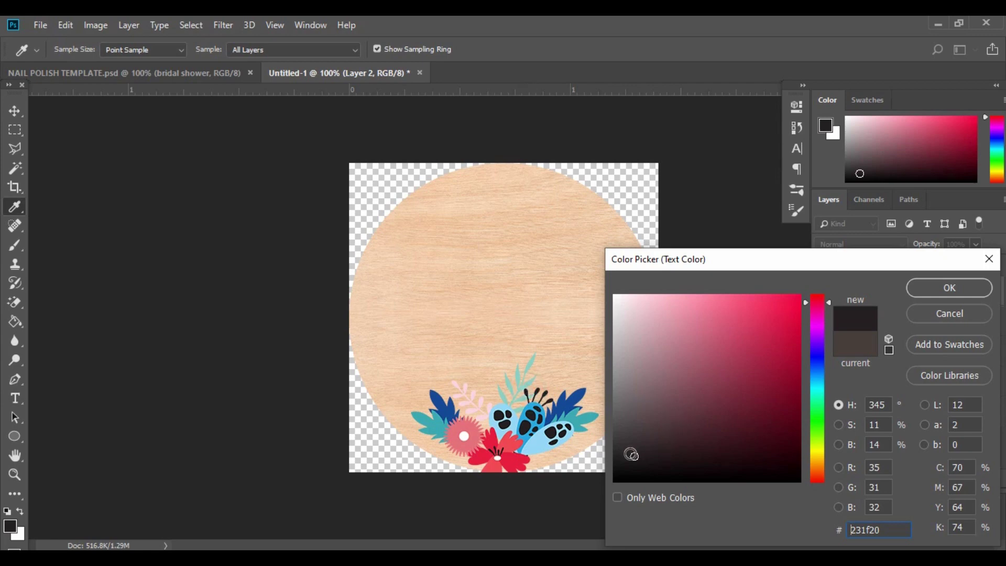
{"action": "left_click", "coordinate": [847, 343]}
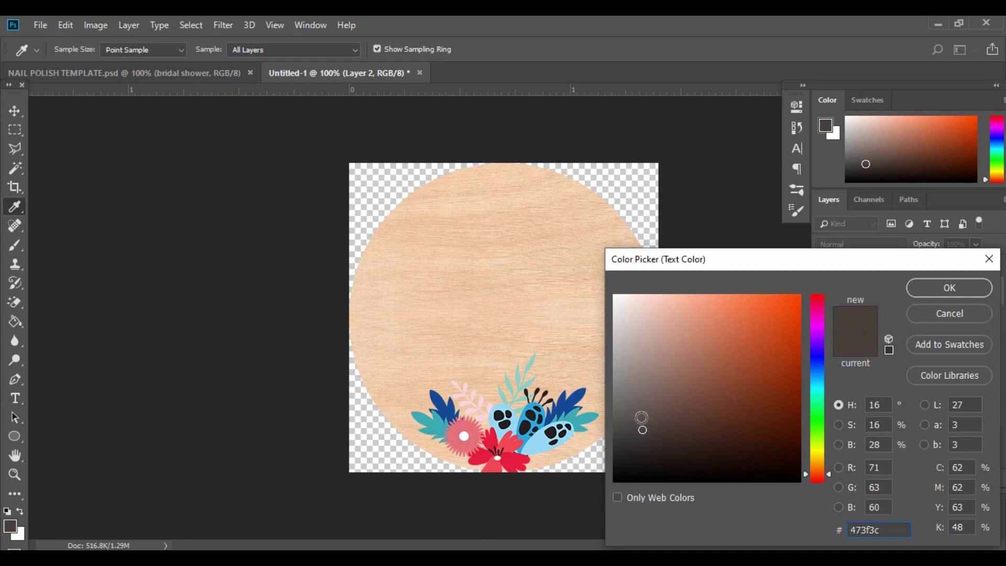
{"action": "mouse_move", "coordinate": [633, 454]}
{"action": "left_mouse_down"}
{"action": "mouse_move", "coordinate": [634, 406]}
{"action": "mouse_move", "coordinate": [614, 442]}
{"action": "left_mouse_up"}
{"action": "left_click", "coordinate": [628, 415]}
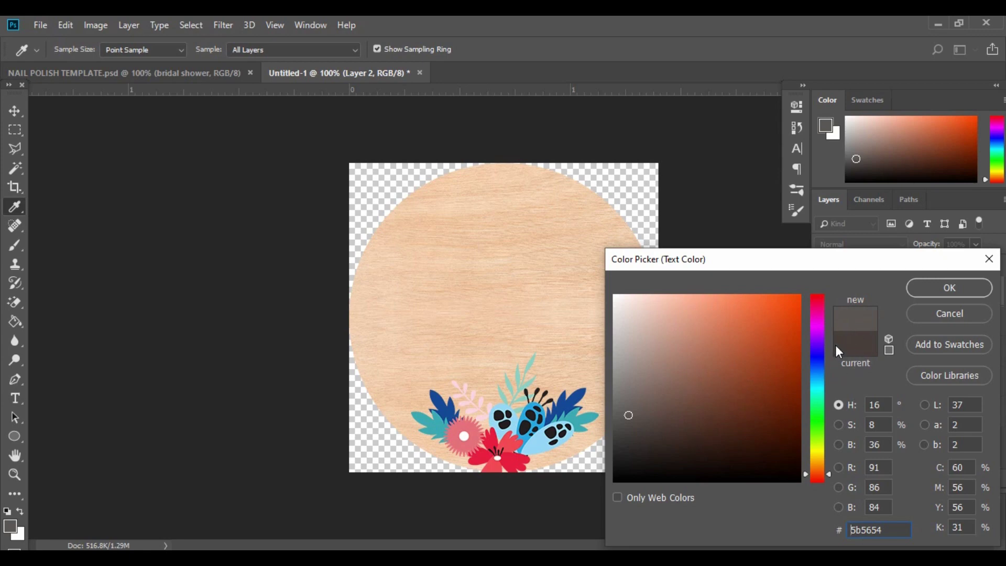
{"action": "left_click", "coordinate": [854, 341]}
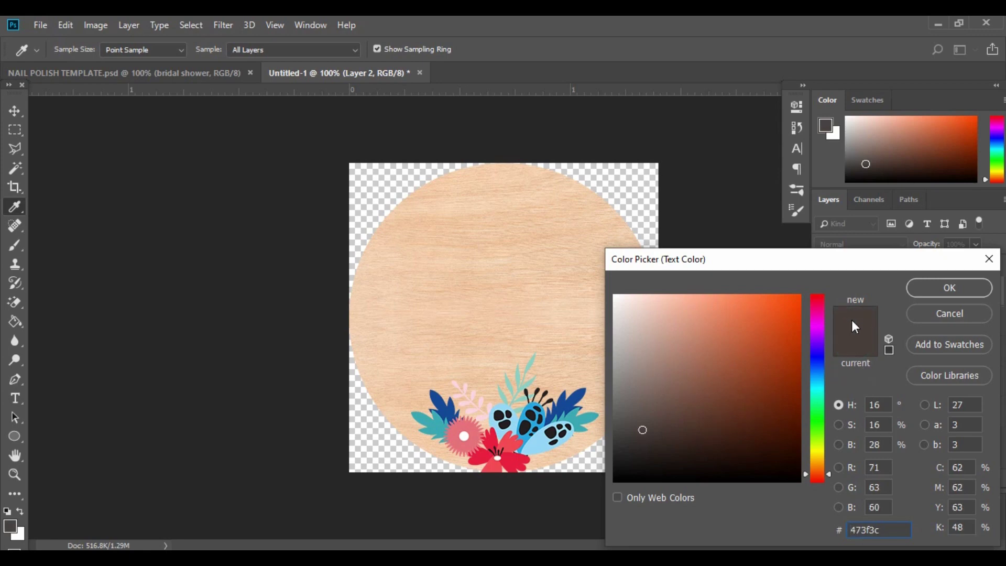
{"action": "left_click", "coordinate": [939, 295]}
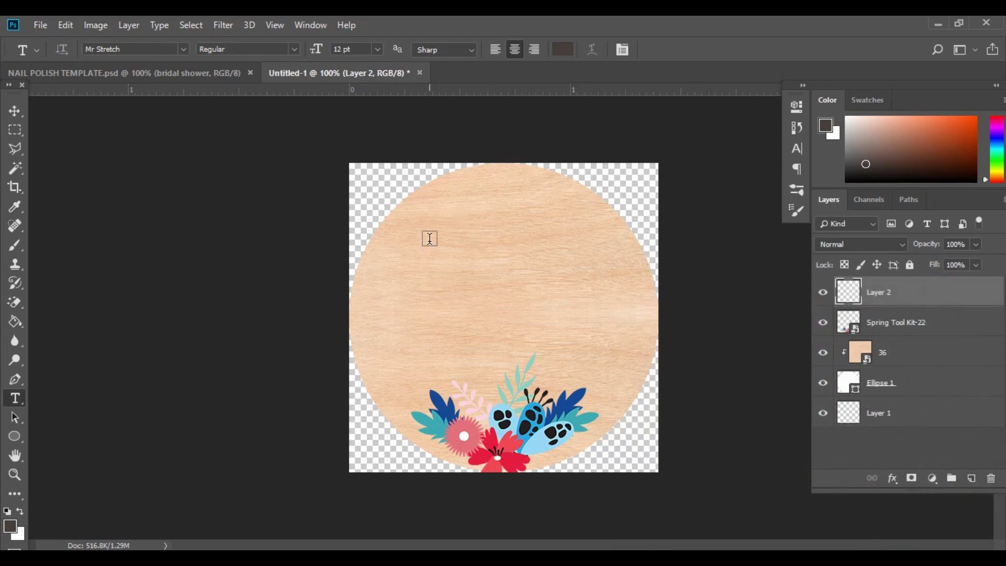
Type MANI, enlarge it, and centre it near the top of the wood circle.
{"action": "left_click", "coordinate": [429, 238]}
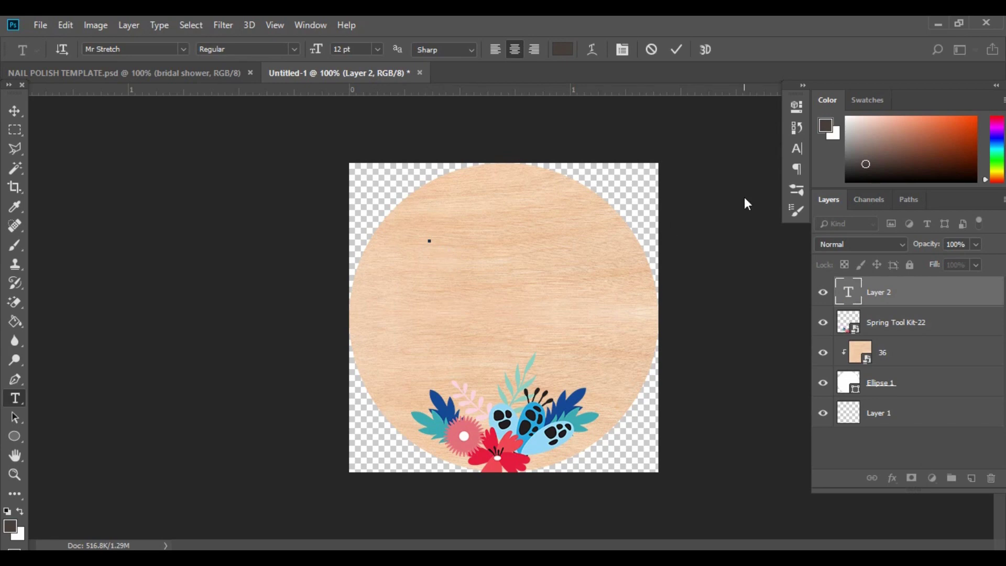
{"action": "type", "text": "MANI"}
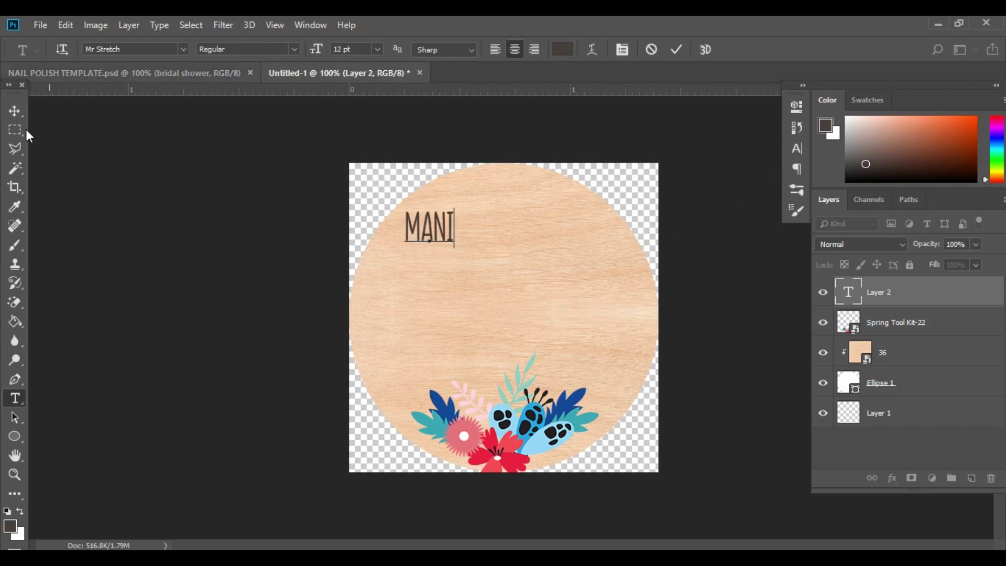
{"action": "left_click", "coordinate": [13, 111]}
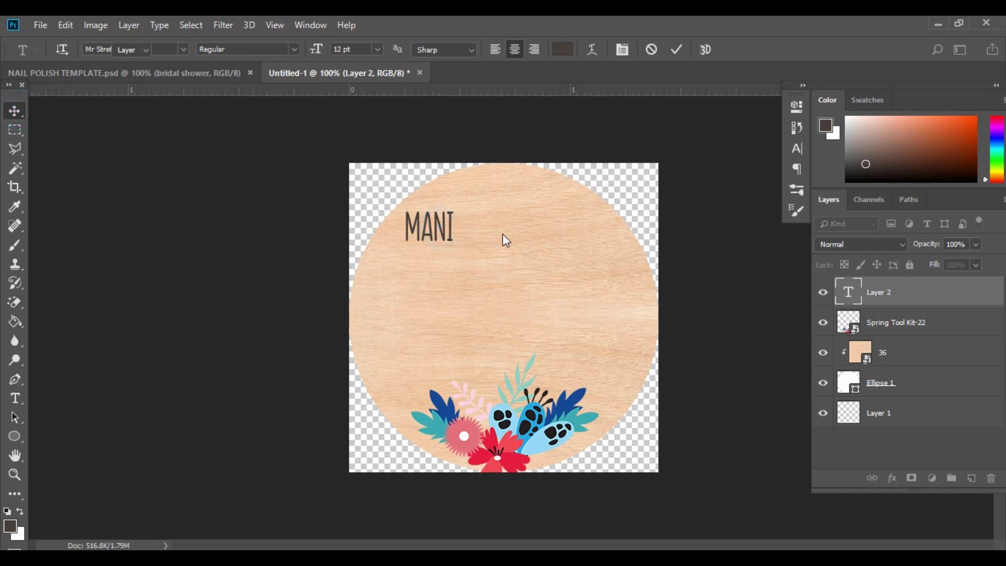
{"action": "left_click_drag", "start_coordinate": [442, 226], "coordinate": [511, 235]}
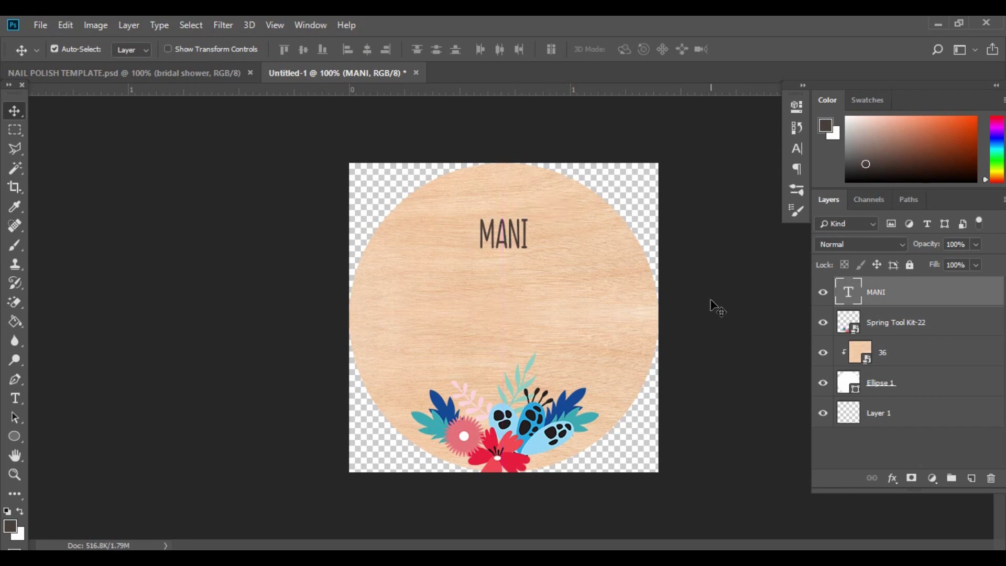
{"action": "key", "text": "ctrl"}
{"action": "key", "text": "ctrl+t"}
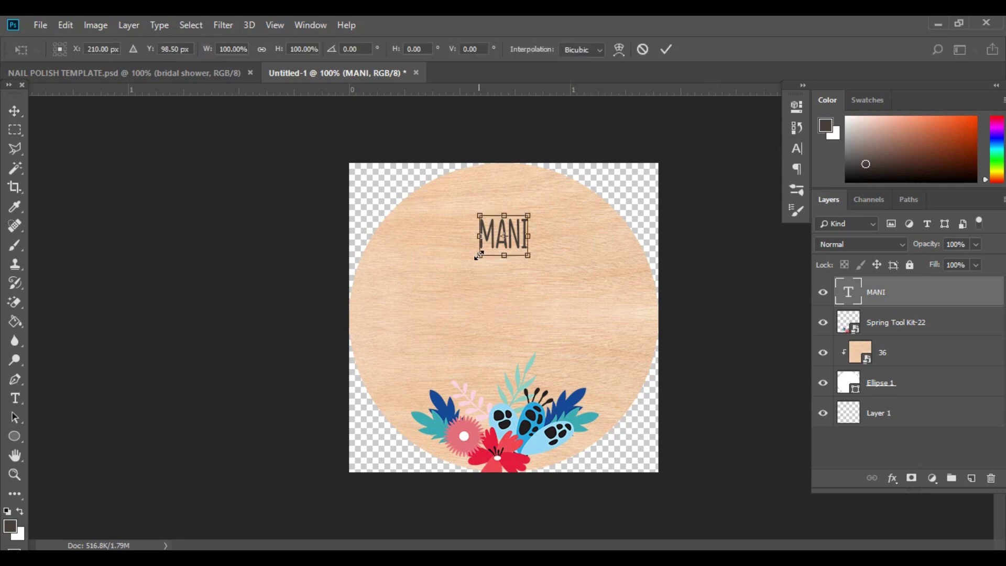
{"action": "left_click_drag", "start_coordinate": [477, 256], "coordinate": [440, 287]}
{"action": "left_click_drag", "start_coordinate": [512, 261], "coordinate": [529, 226]}
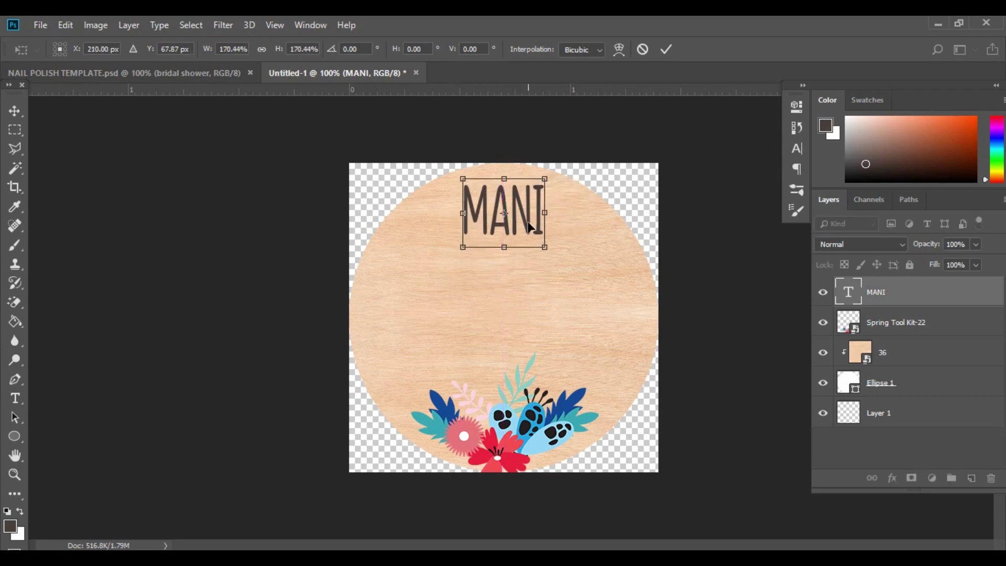
{"action": "key", "text": "Return"}
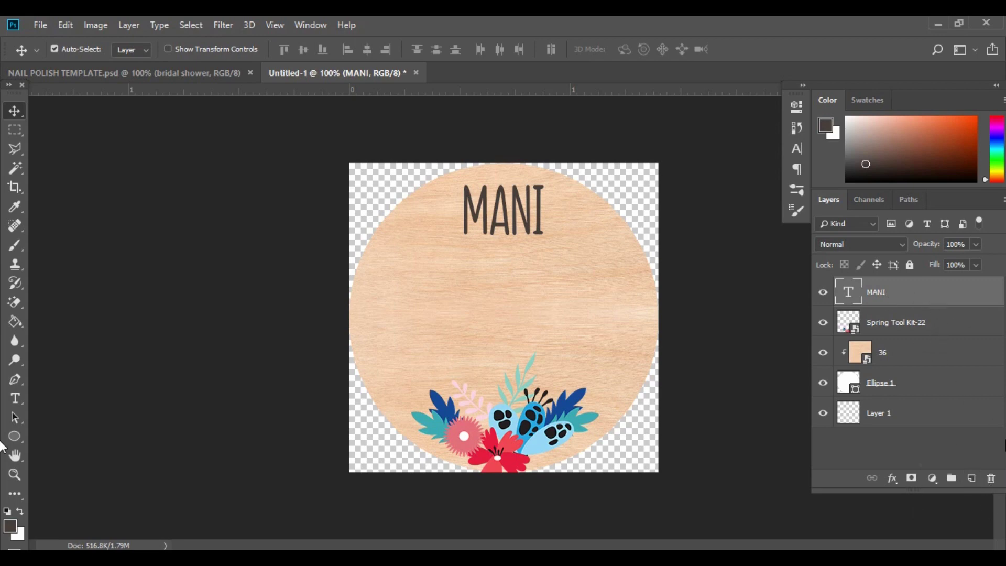
Duplicate the MANI text layer and place the copy directly below the original.
{"action": "left_click_drag", "start_coordinate": [957, 294], "coordinate": [972, 478]}
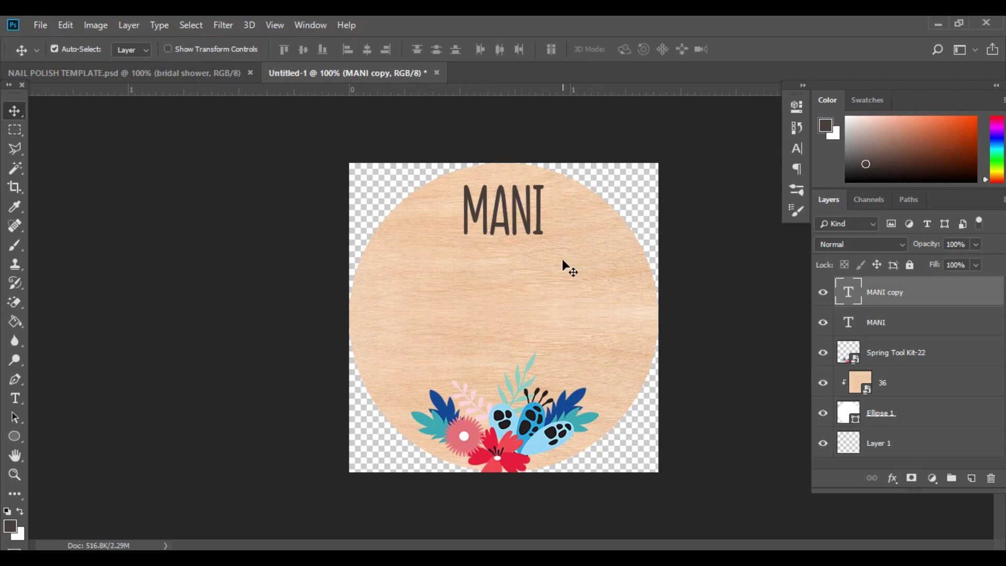
{"action": "left_click_drag", "start_coordinate": [528, 226], "coordinate": [528, 283]}
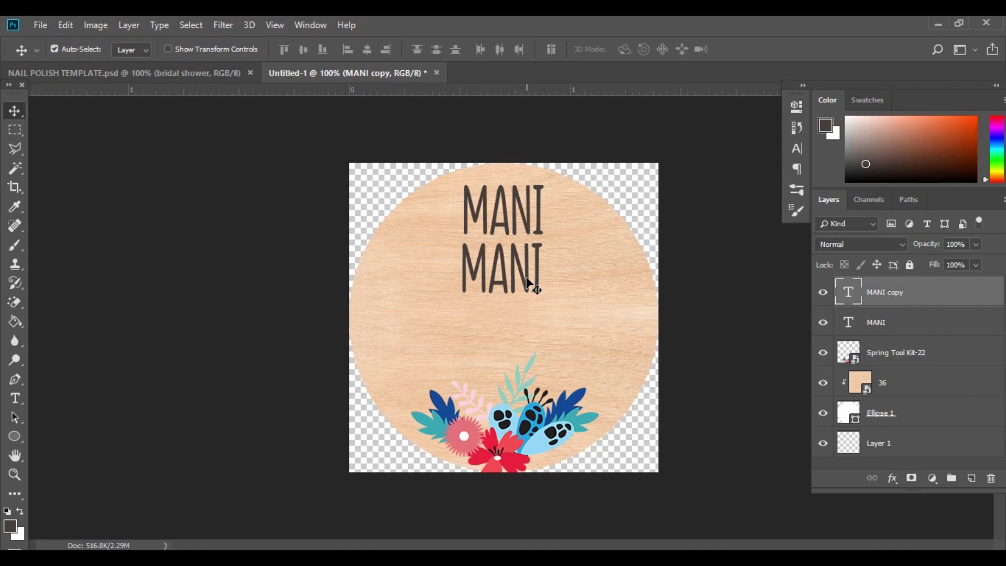
{"action": "key", "text": "ctrl+z"}
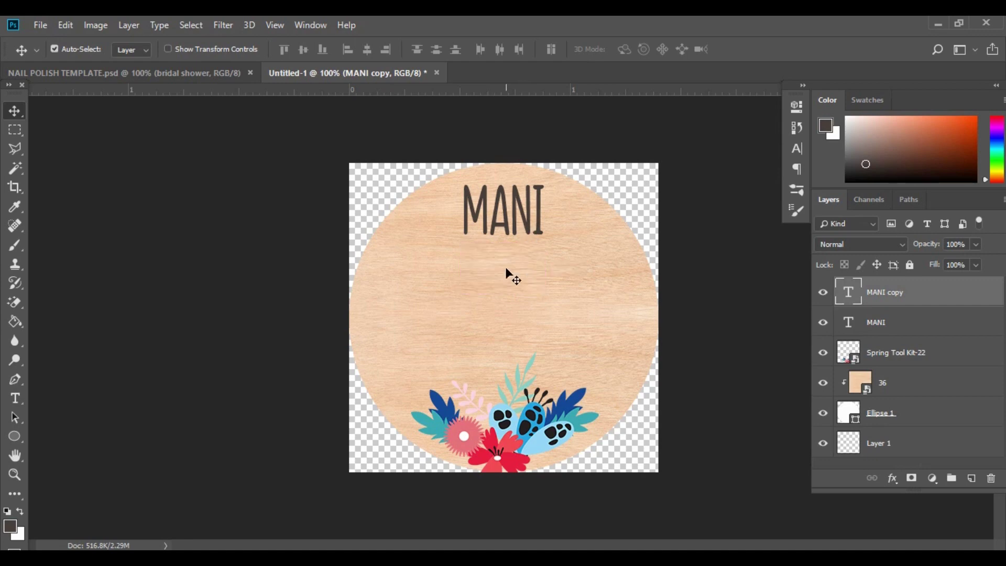
{"action": "left_click_drag", "start_coordinate": [513, 220], "coordinate": [499, 276]}
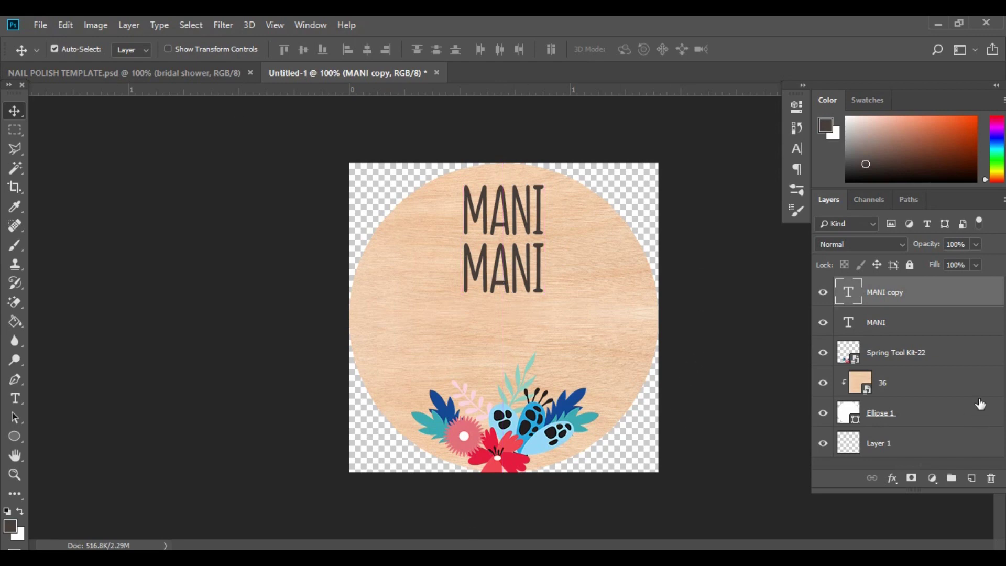
Retype the copy's text as THANKS and commit it.
{"action": "left_click", "coordinate": [21, 400]}
{"action": "left_click_drag", "start_coordinate": [546, 275], "coordinate": [433, 273]}
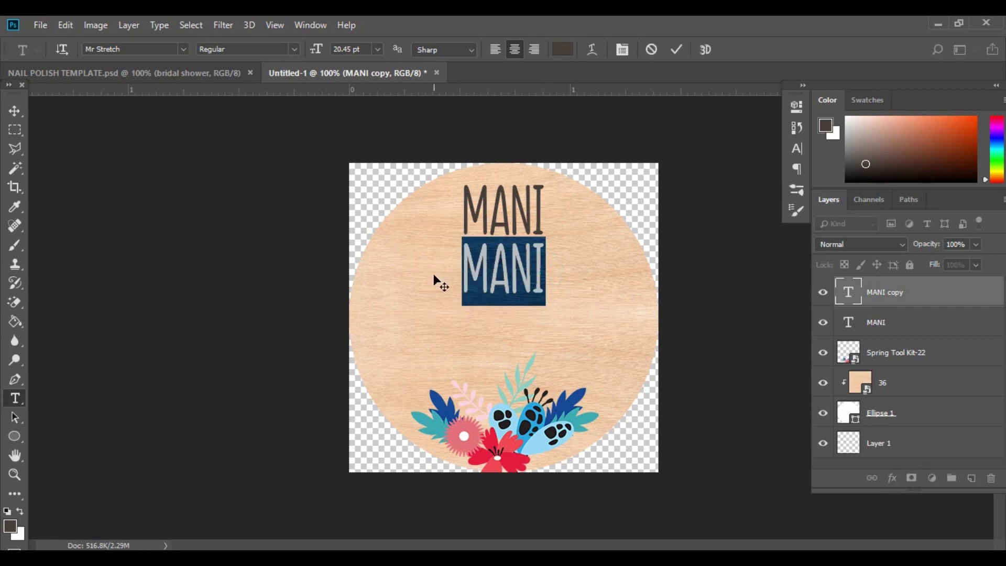
{"action": "type", "text": "THANKS"}
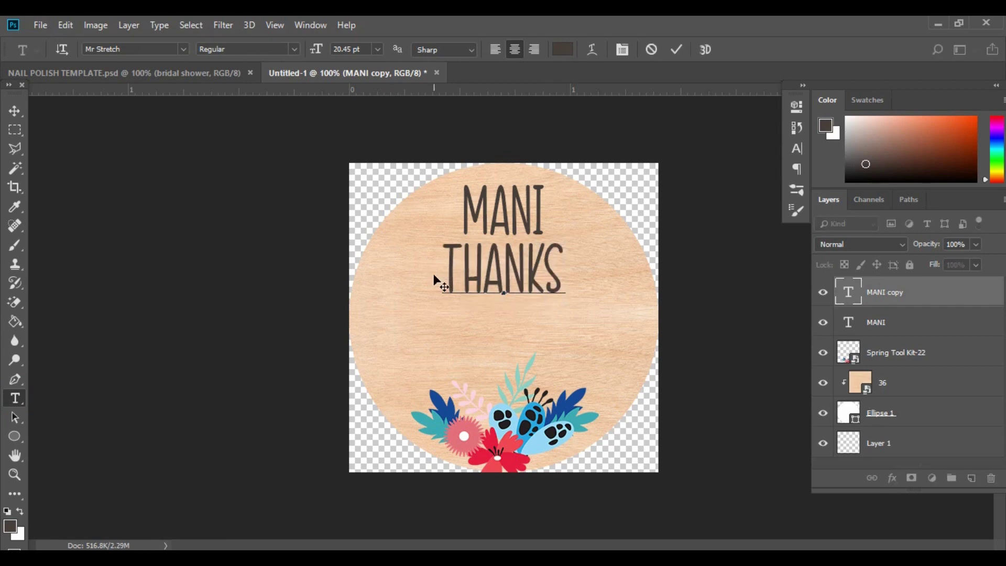
{"action": "left_click", "coordinate": [15, 110]}
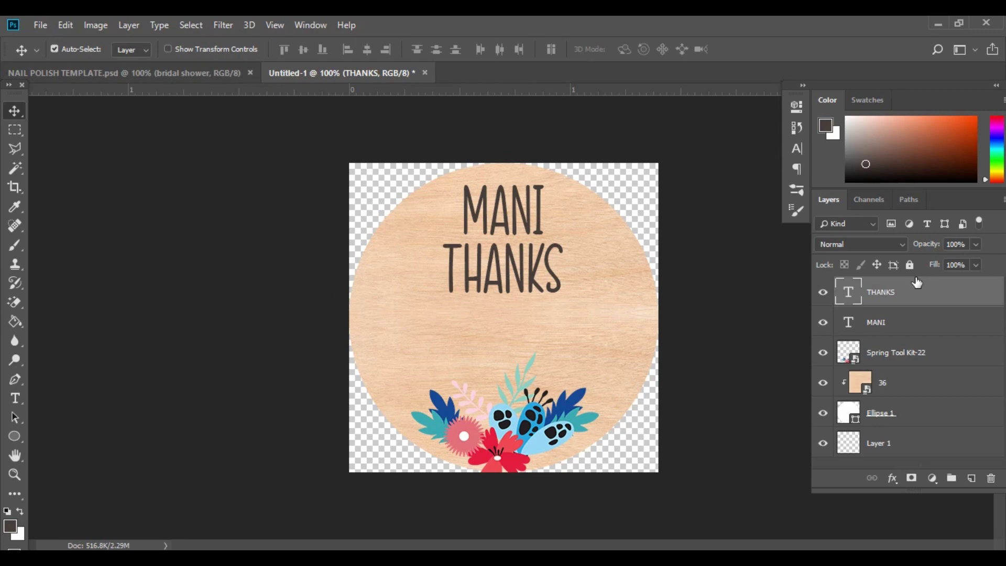
On a new layer, type the bride's name plus 'Bridal Shower' below THANKS in Welcome Regular.
{"action": "left_click", "coordinate": [977, 477]}
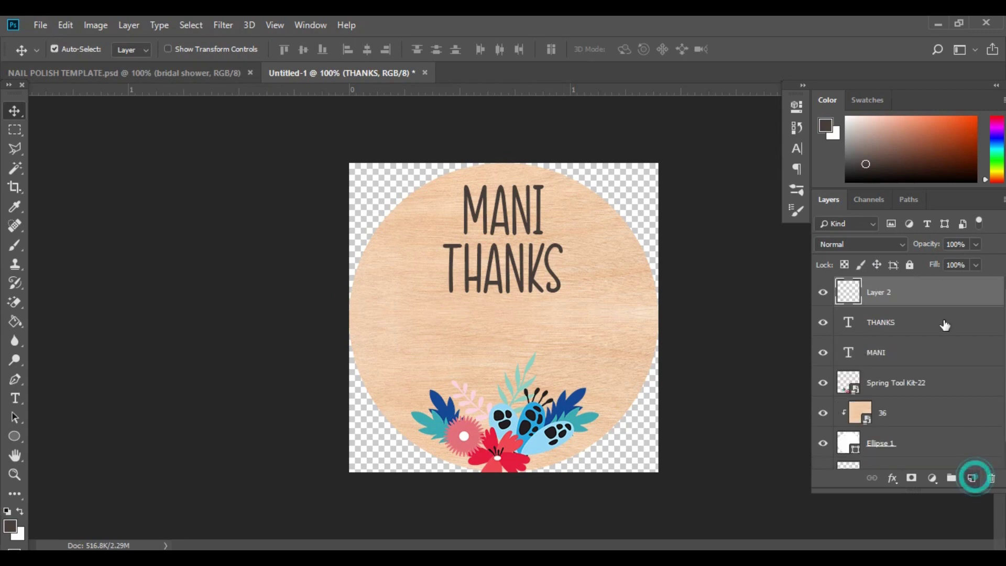
{"action": "left_click", "coordinate": [14, 398]}
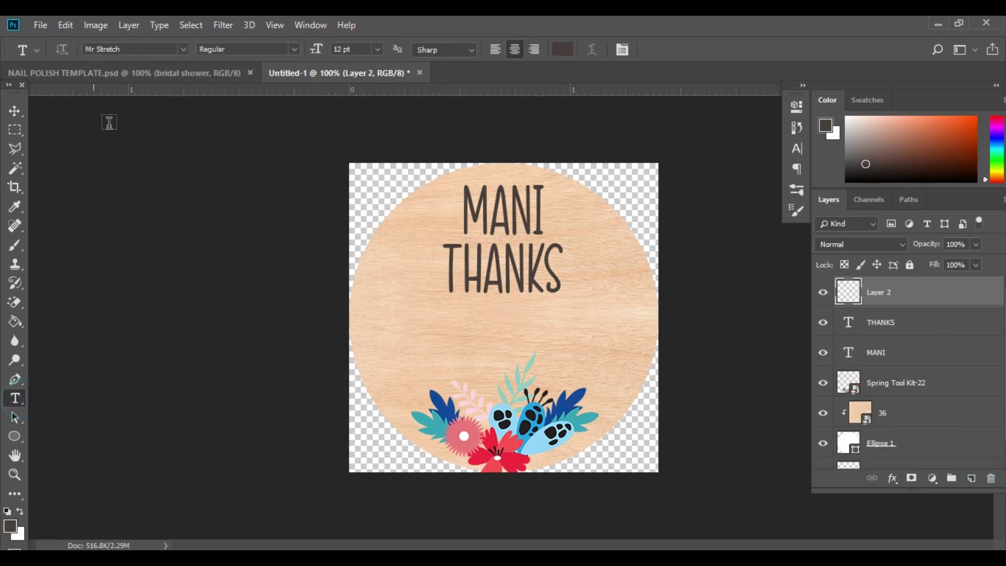
{"action": "left_click", "coordinate": [130, 48]}
{"action": "type", "text": "WELCOME"}
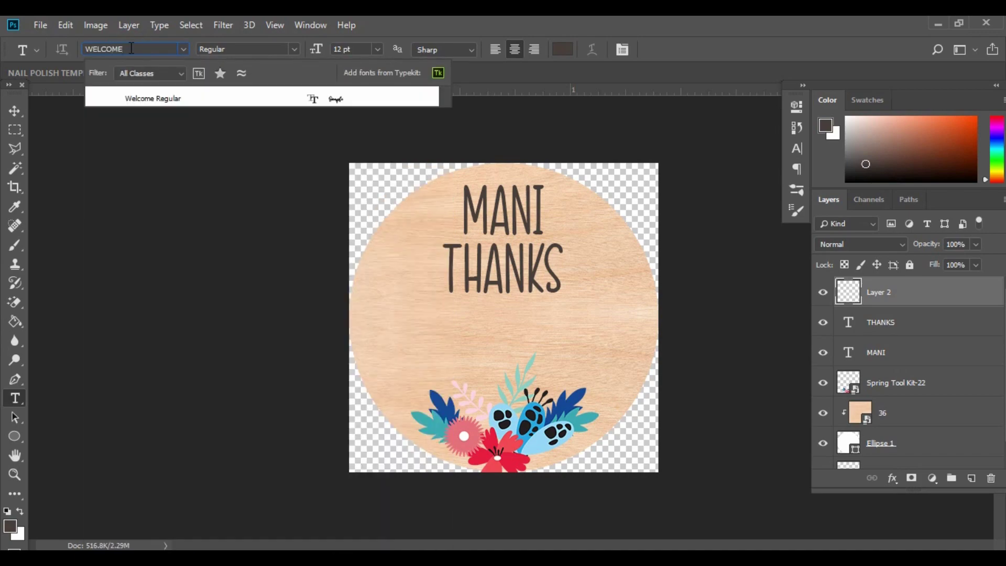
{"action": "left_click", "coordinate": [152, 102]}
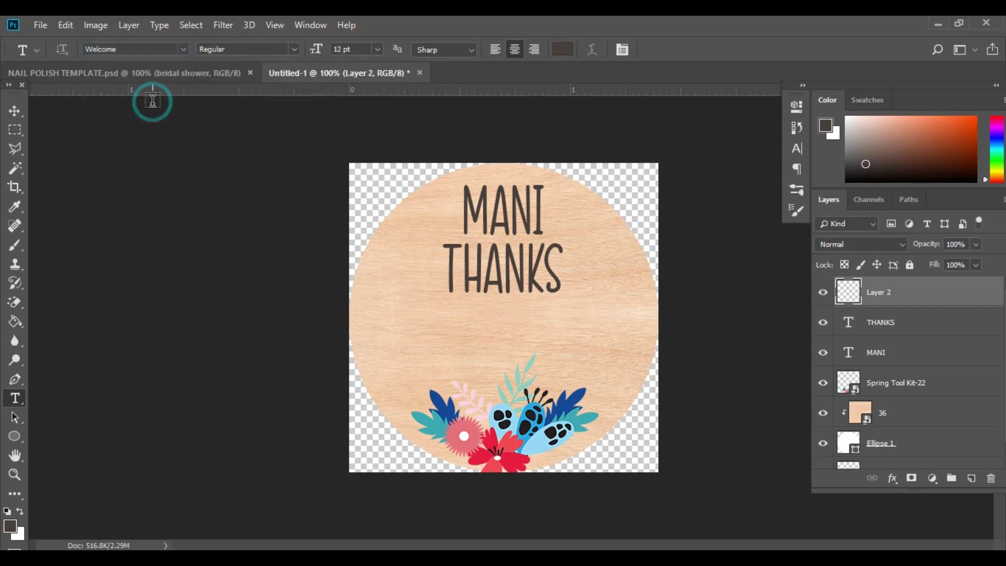
{"action": "left_click", "coordinate": [416, 345]}
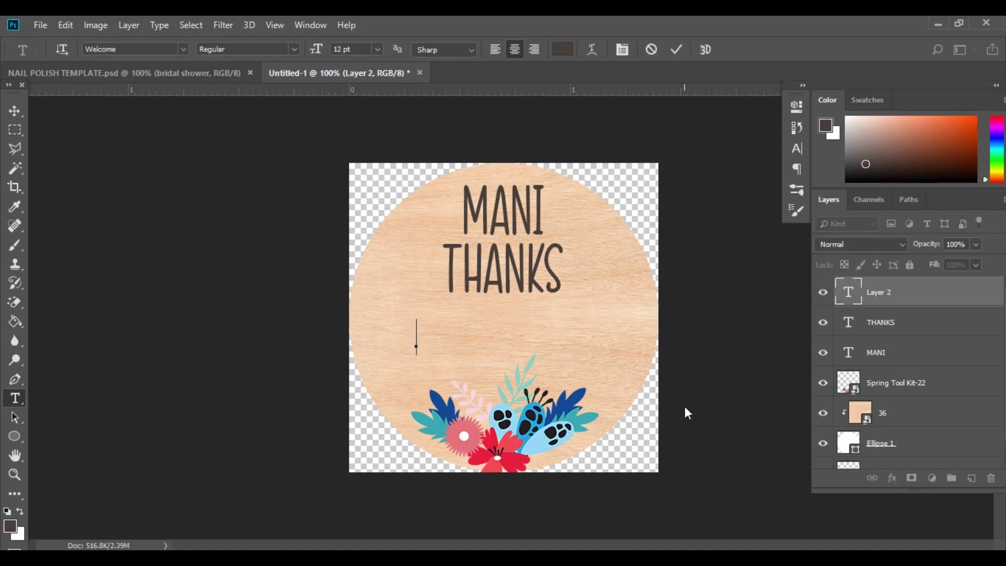
{"action": "type", "text": "Casey's Bri"}
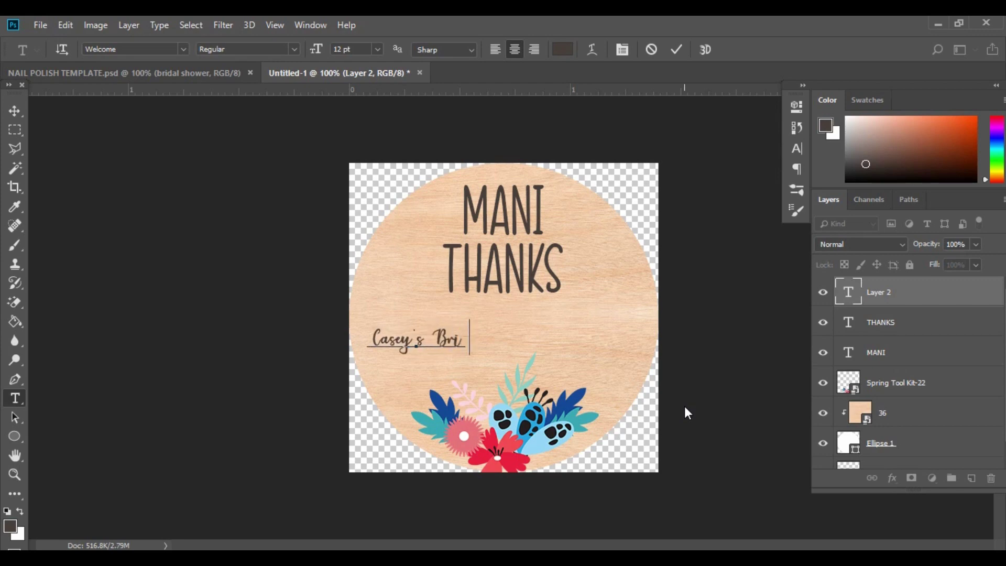
{"action": "type", "text": "dal Shower"}
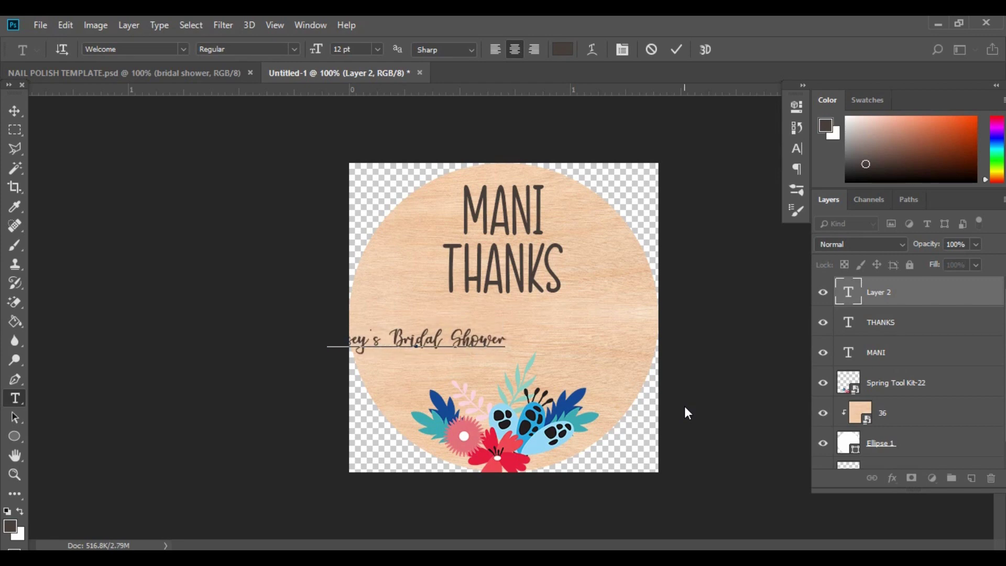
{"action": "left_click", "coordinate": [15, 111]}
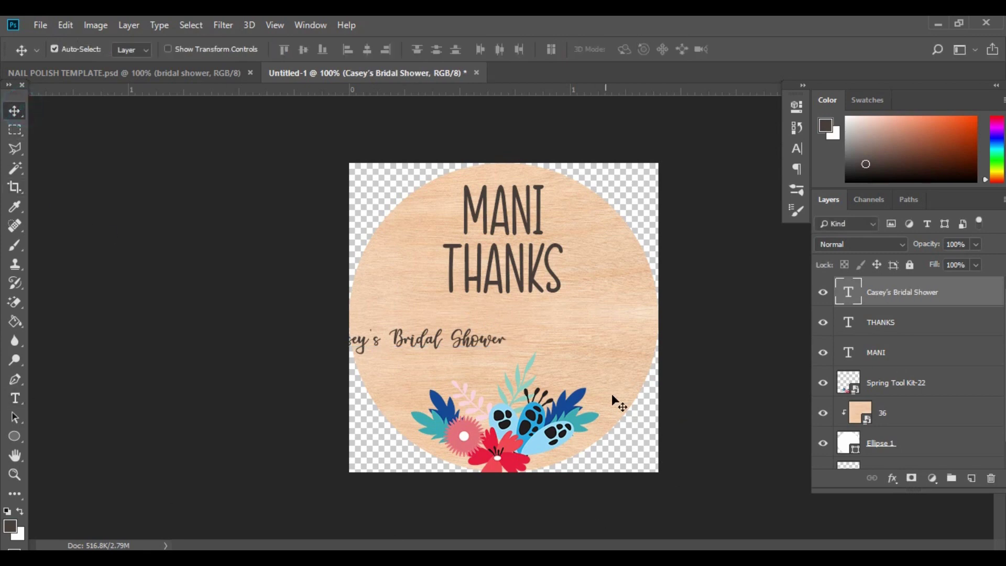
Enlarge the script line to about 144% and position it just under THANKS.
{"action": "left_click_drag", "start_coordinate": [485, 343], "coordinate": [575, 338]}
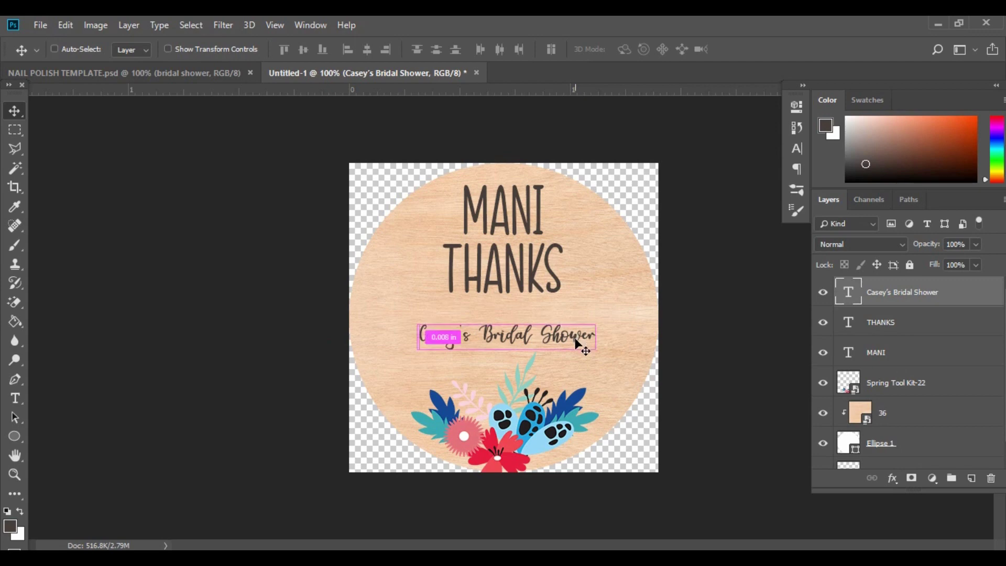
{"action": "key", "text": "ctrl+t"}
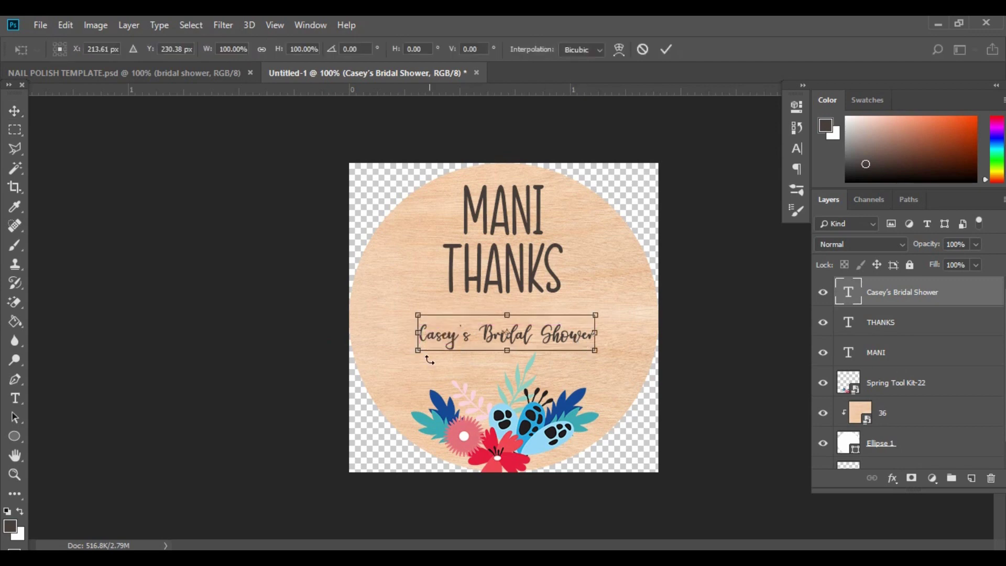
{"action": "left_click_drag", "start_coordinate": [418, 350], "coordinate": [380, 358]}
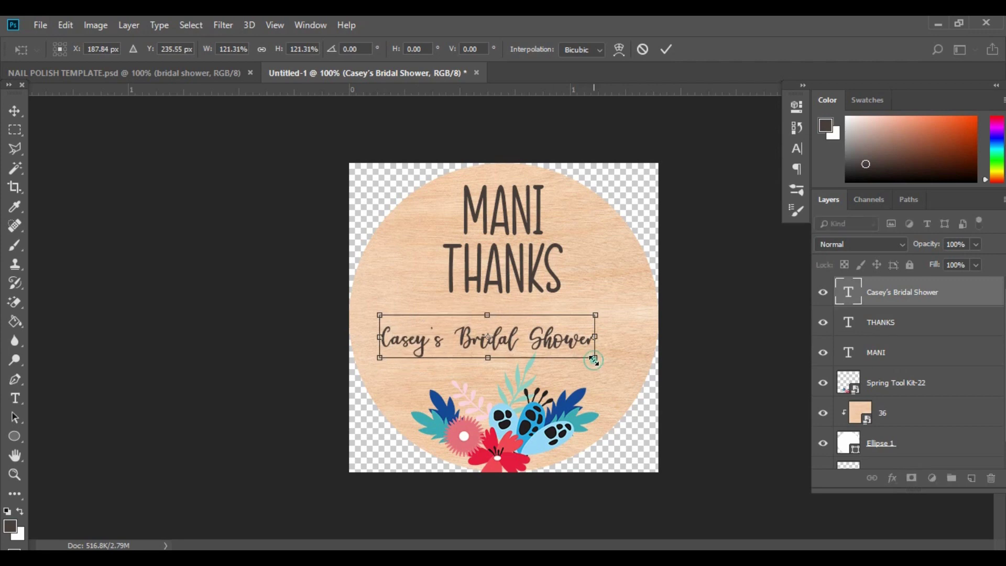
{"action": "left_click_drag", "start_coordinate": [595, 358], "coordinate": [635, 376]}
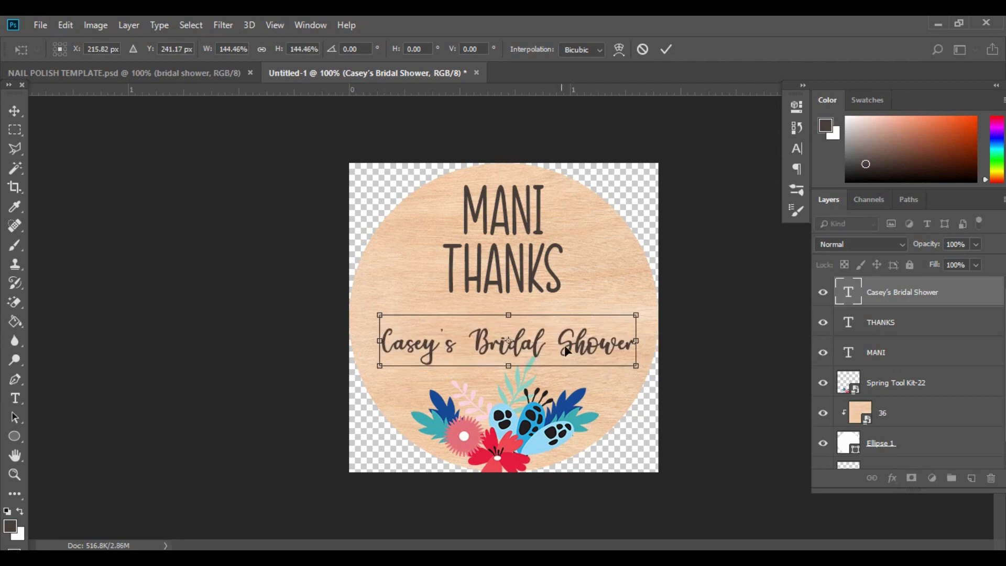
{"action": "left_click_drag", "start_coordinate": [581, 347], "coordinate": [581, 328]}
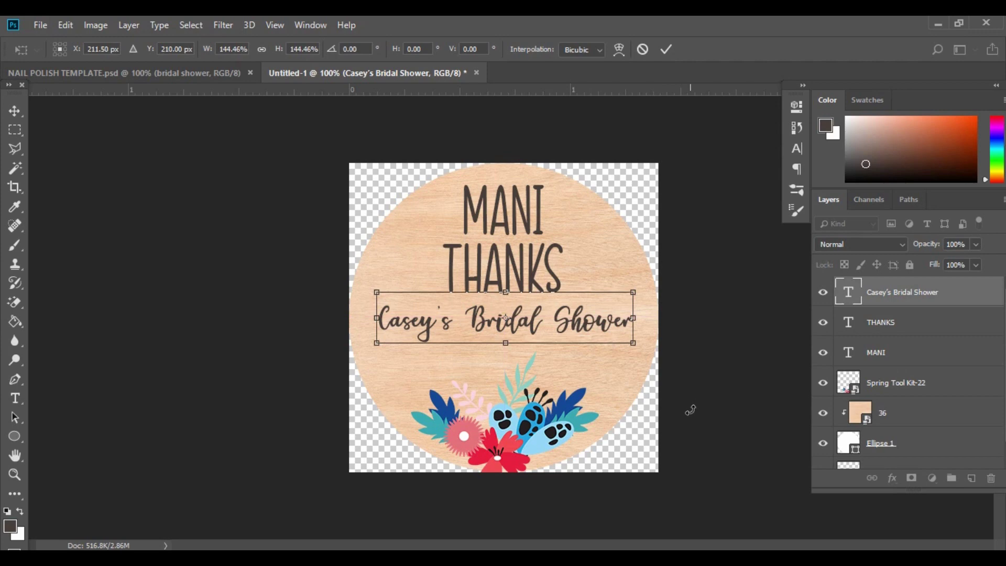
{"action": "key", "text": "Return"}
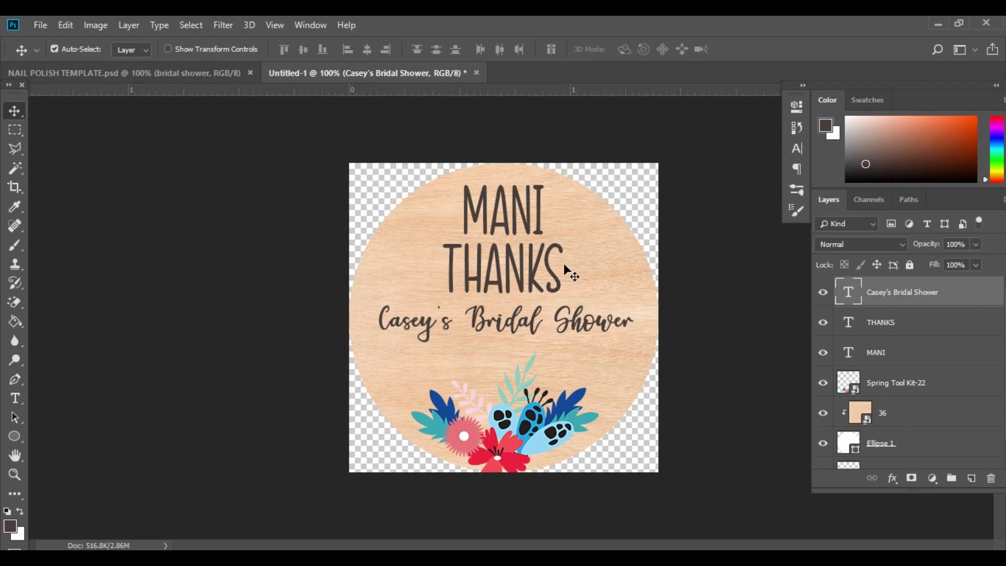
Duplicate the MANI layer, move it below the script line and retype it as 30.11.2019.
{"action": "left_click", "coordinate": [540, 221]}
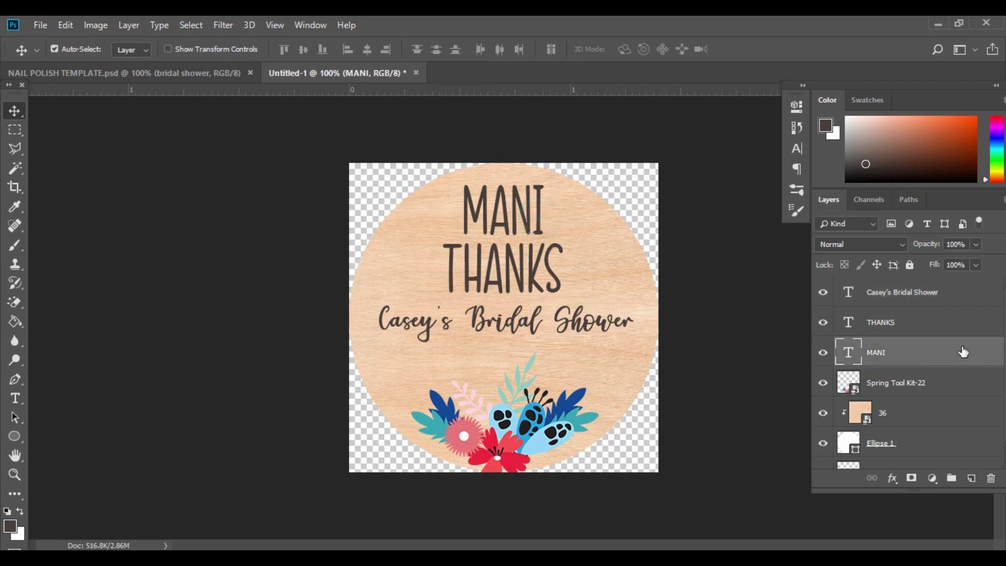
{"action": "left_click_drag", "start_coordinate": [960, 350], "coordinate": [971, 478]}
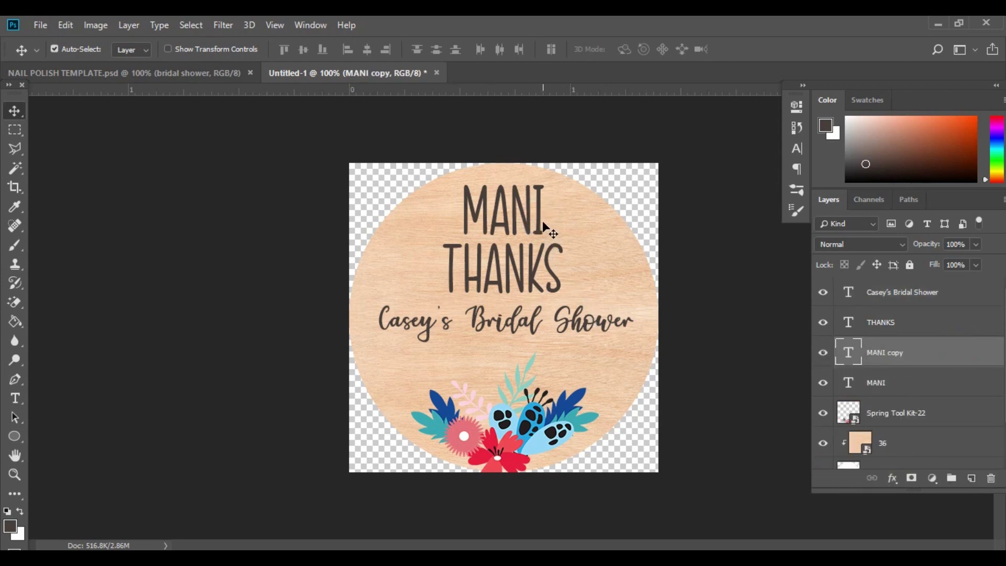
{"action": "left_click_drag", "start_coordinate": [544, 211], "coordinate": [543, 368]}
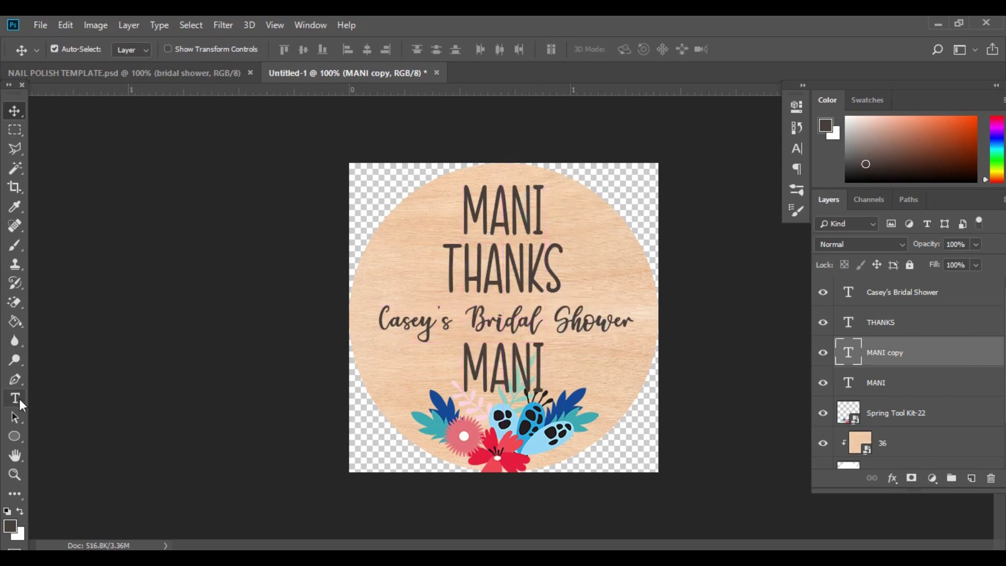
{"action": "left_click", "coordinate": [15, 398]}
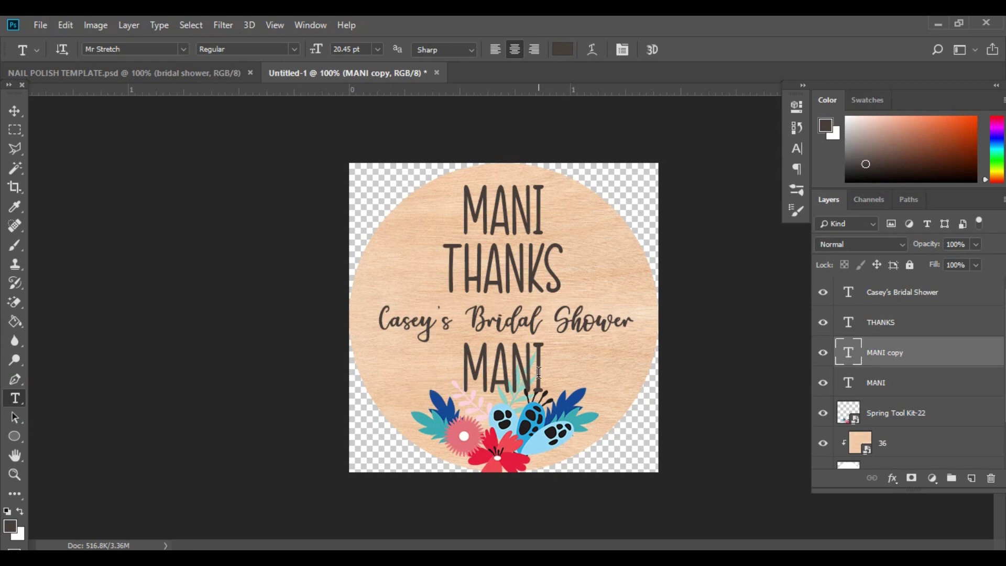
{"action": "left_click_drag", "start_coordinate": [544, 368], "coordinate": [429, 353]}
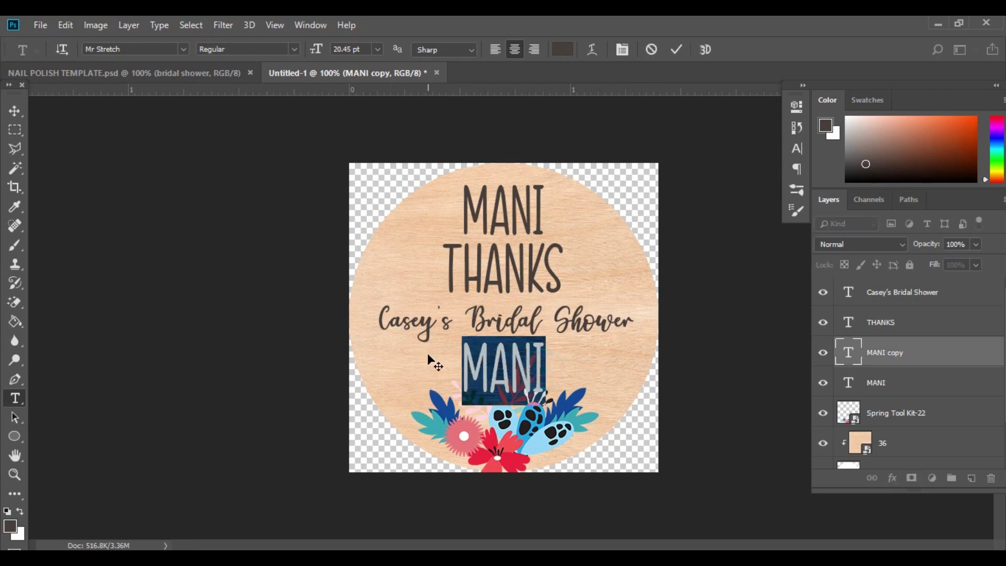
{"action": "type", "text": "30.1"}
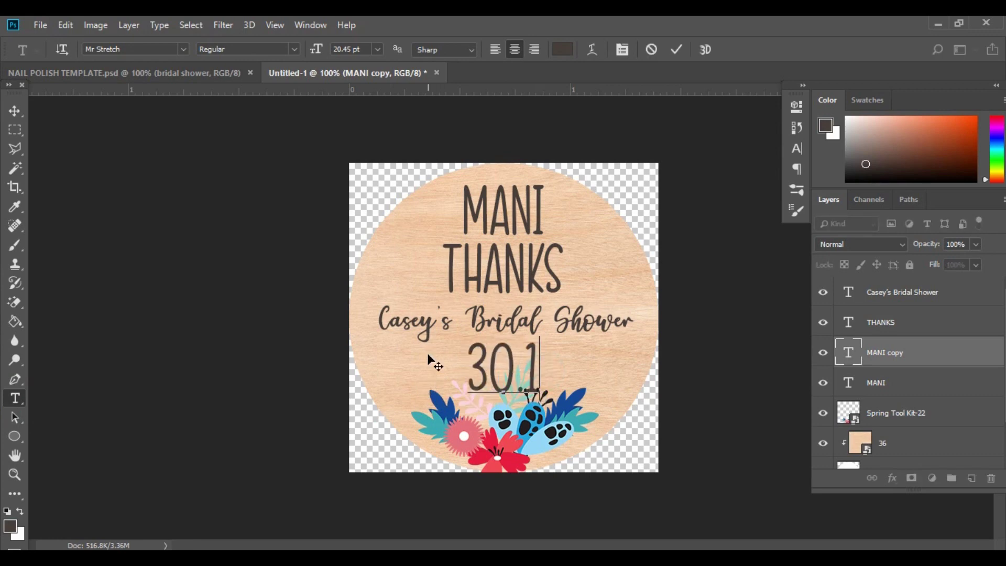
{"action": "type", "text": "1.2019"}
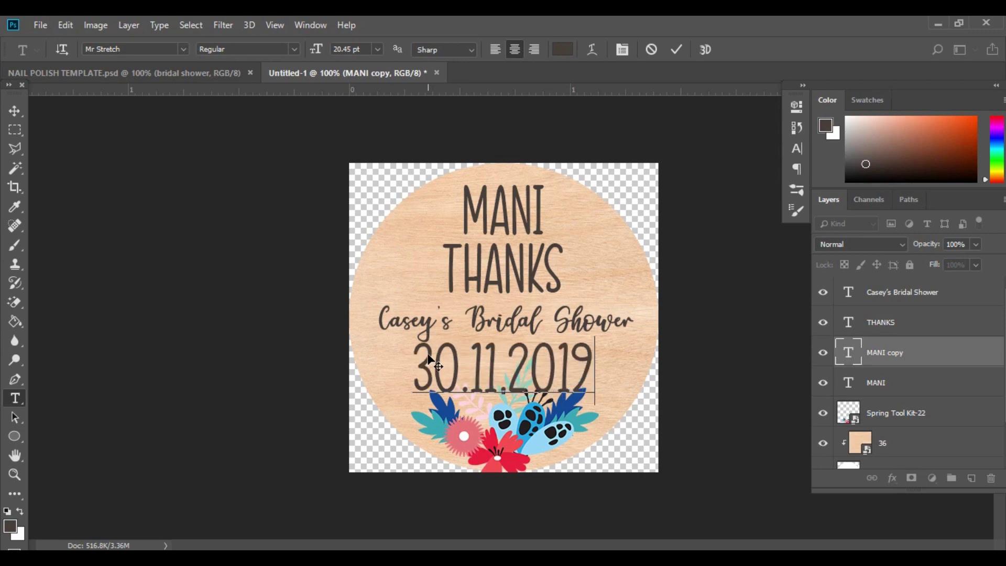
{"action": "left_click", "coordinate": [19, 111]}
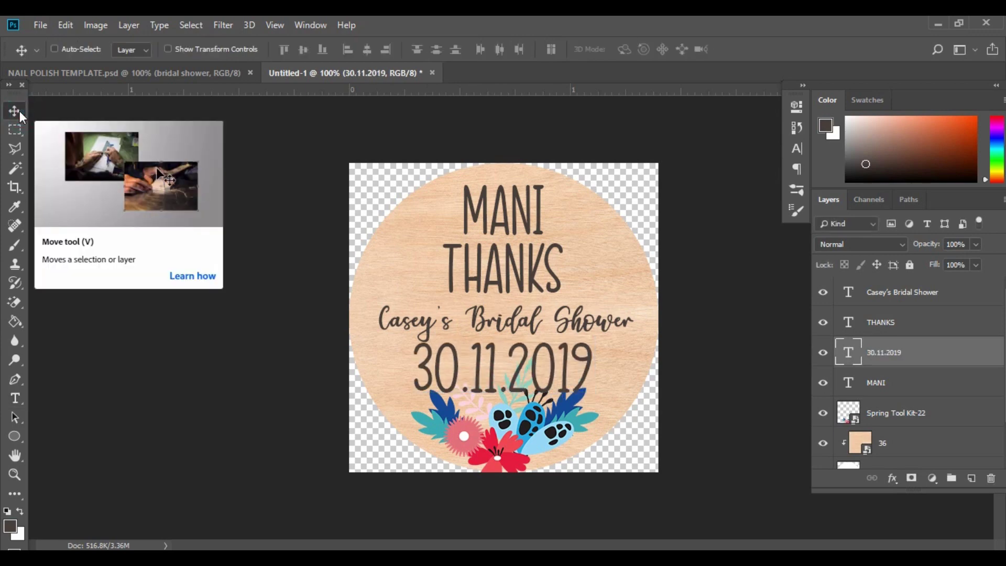
Shrink the date to about 44% and centre it beneath the bridal shower line.
{"action": "key", "text": "ctrl+t"}
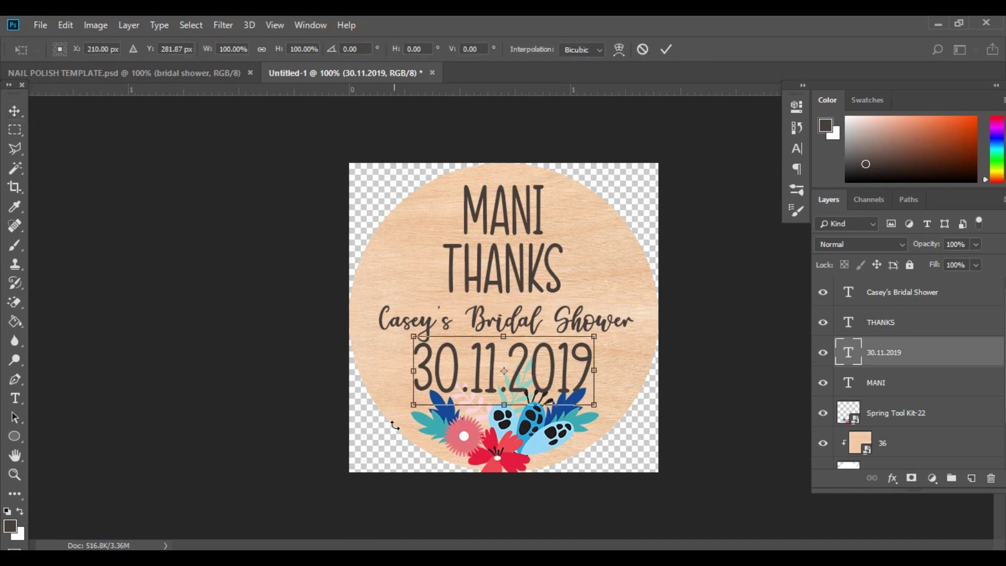
{"action": "left_click_drag", "start_coordinate": [414, 338], "coordinate": [508, 394]}
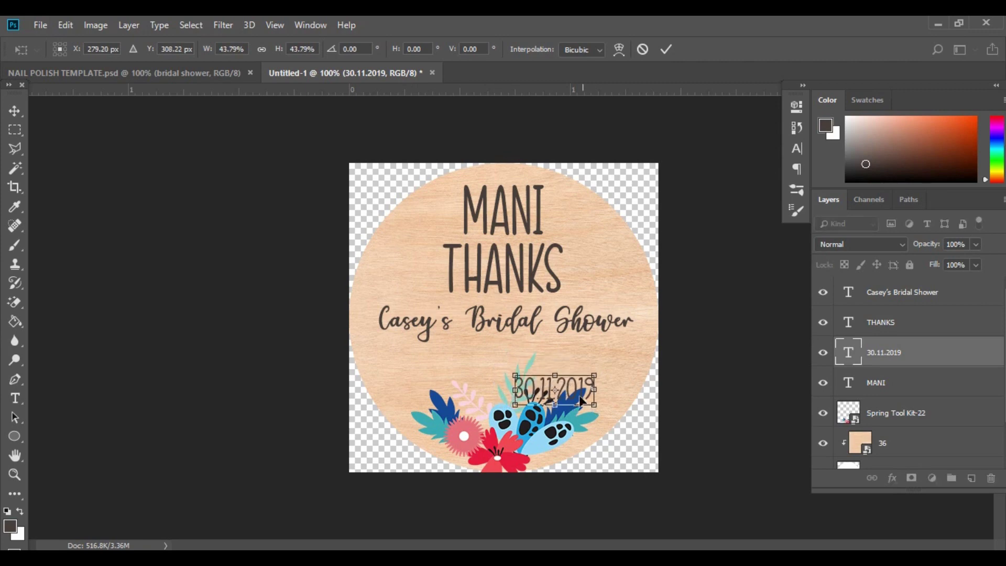
{"action": "left_click_drag", "start_coordinate": [573, 391], "coordinate": [533, 359]}
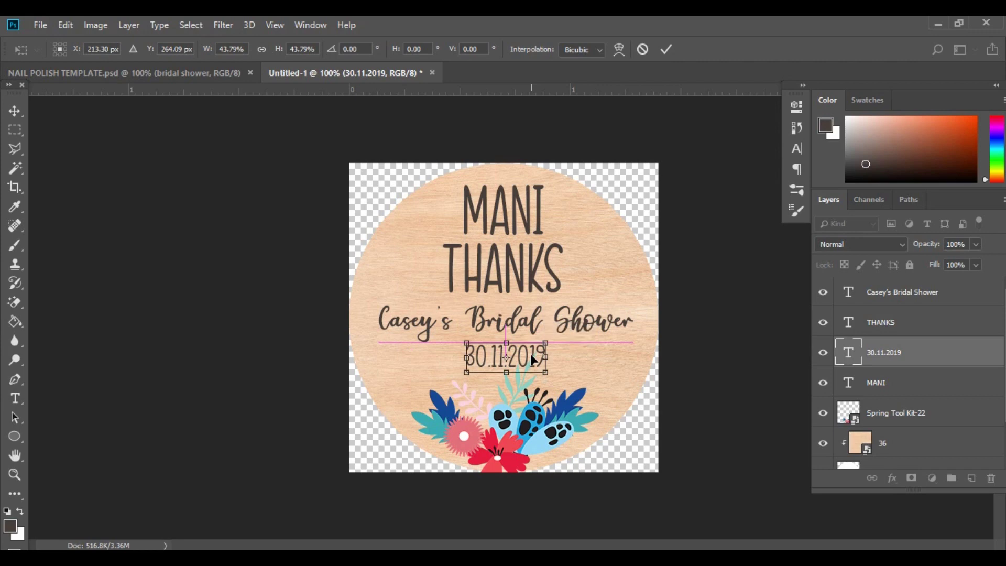
{"action": "key", "text": "Up"}
{"action": "key", "text": "Up"}
{"action": "key", "text": "Up"}
{"action": "key", "text": "Up"}
{"action": "key", "text": "Up"}
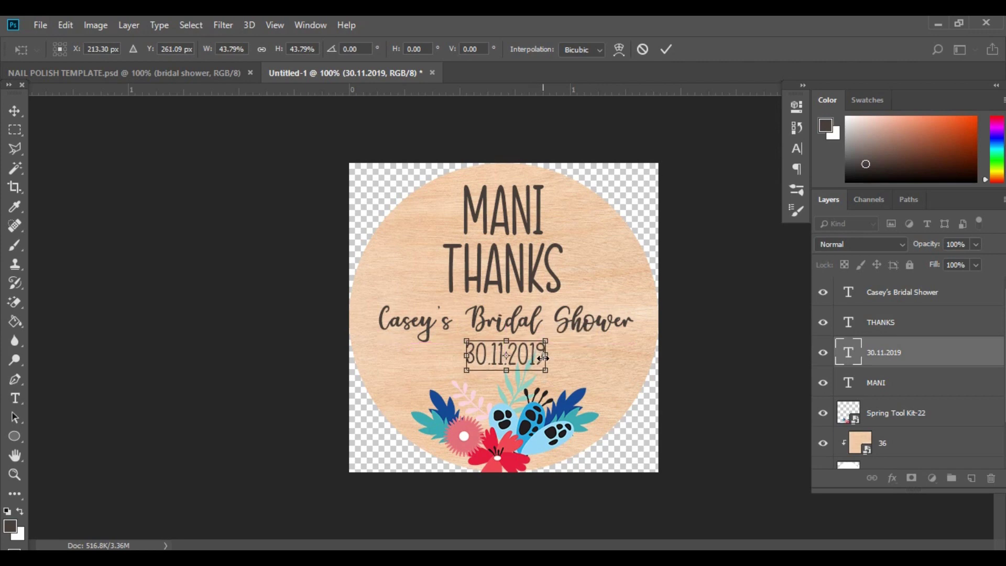
{"action": "key", "text": "Return"}
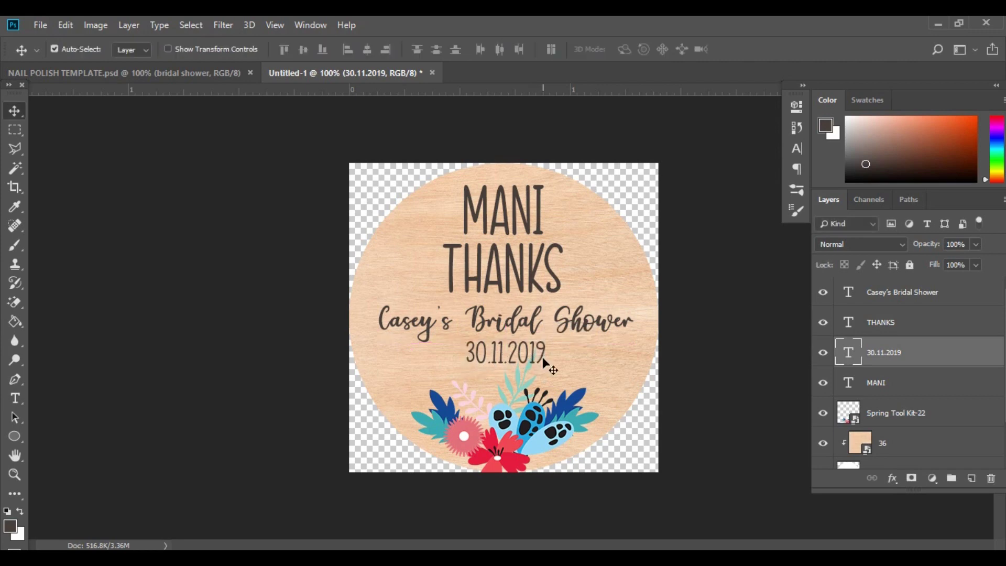
{"action": "key", "text": "Down"}
{"action": "key", "text": "Down"}
{"action": "key", "text": "Down"}
{"action": "key", "text": "Down"}
{"action": "key", "text": "Down"}
{"action": "key", "text": "Down"}
{"action": "key", "text": "Down"}
{"action": "key", "text": "Down"}
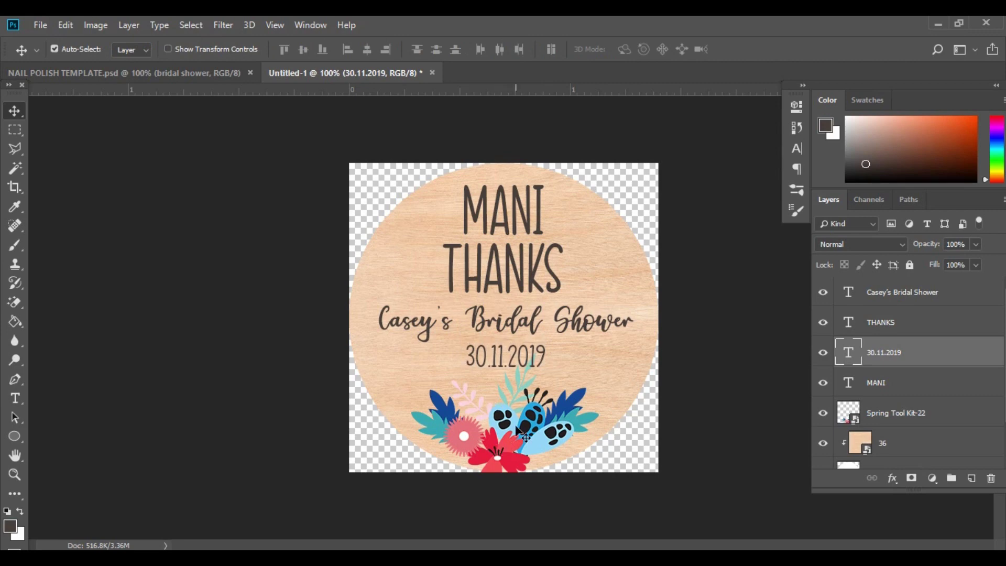
Nudge the flowers down, merge all visible layers, and switch to NAIL POLISH MOCKUP.psd.
{"action": "left_click_drag", "start_coordinate": [518, 434], "coordinate": [519, 439]}
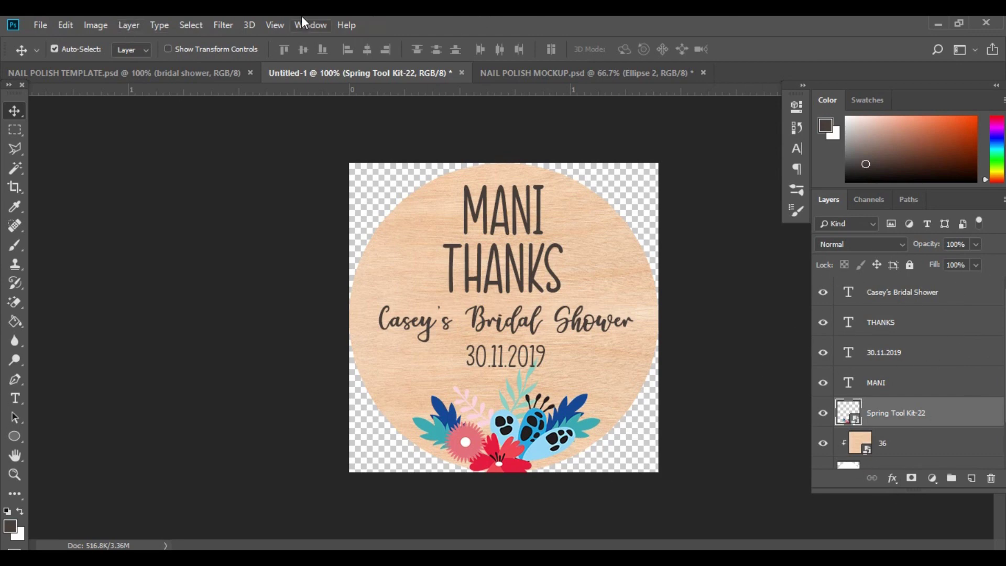
{"action": "left_click", "coordinate": [131, 25]}
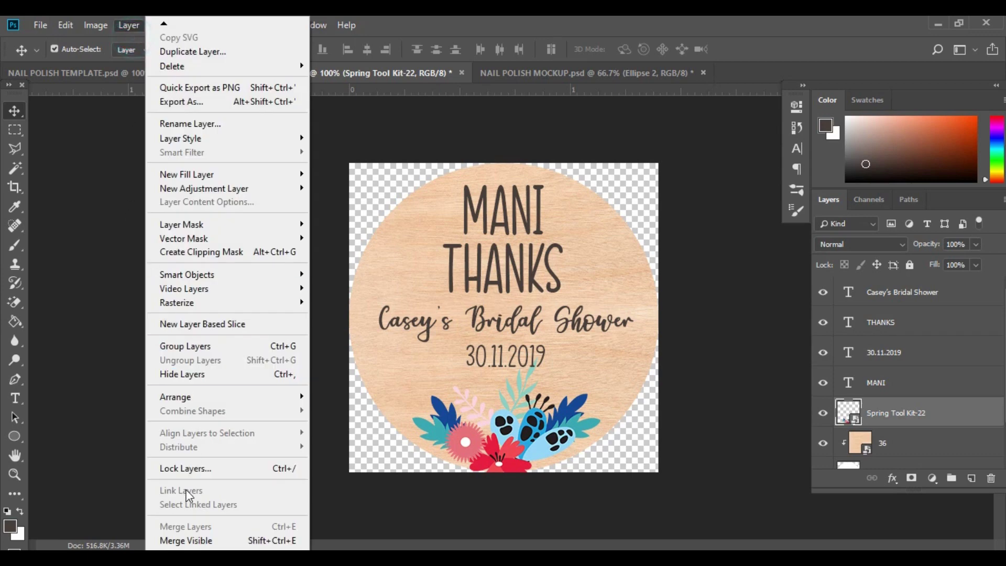
{"action": "left_click", "coordinate": [187, 540]}
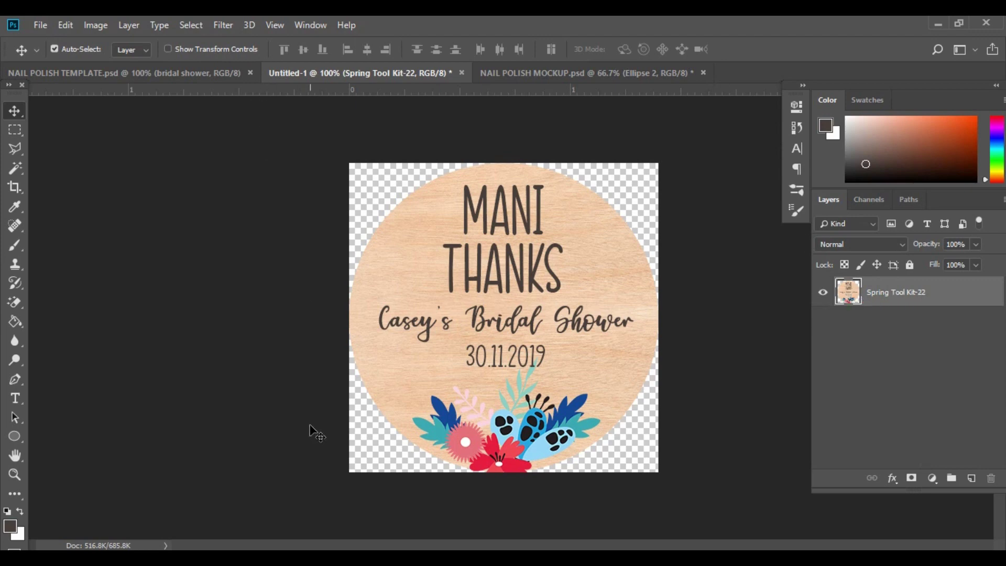
{"action": "left_click", "coordinate": [524, 72]}
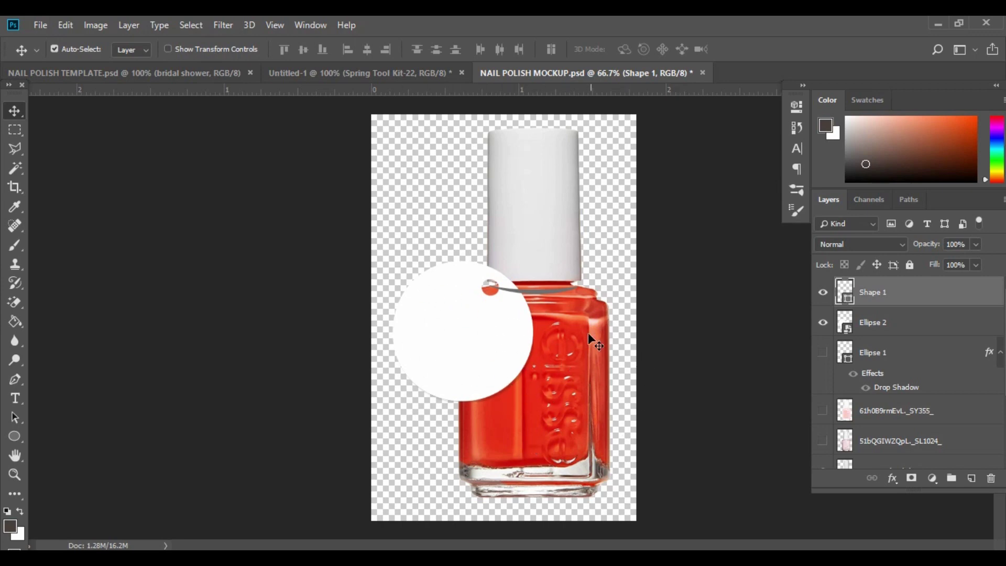
Open the Ellipse 2 tag's smart object contents, then return to the Untitled-1 label document.
{"action": "left_click", "coordinate": [466, 350]}
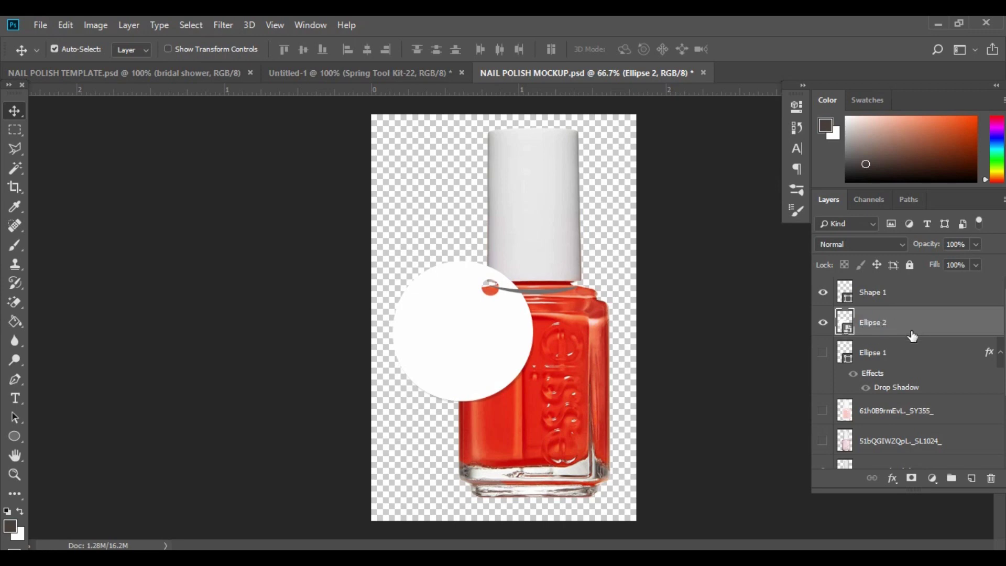
{"action": "double_click", "coordinate": [849, 329]}
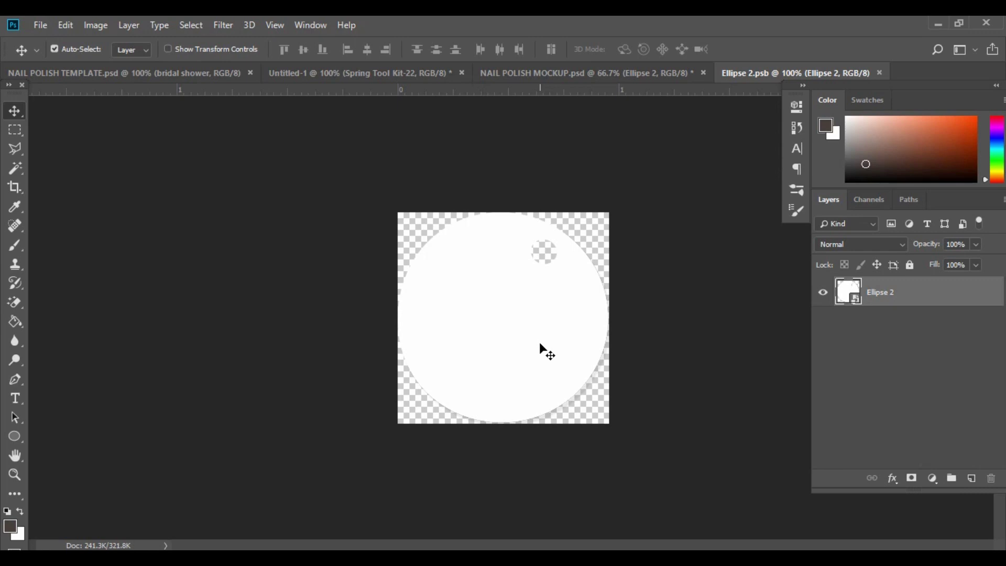
{"action": "left_click", "coordinate": [353, 71]}
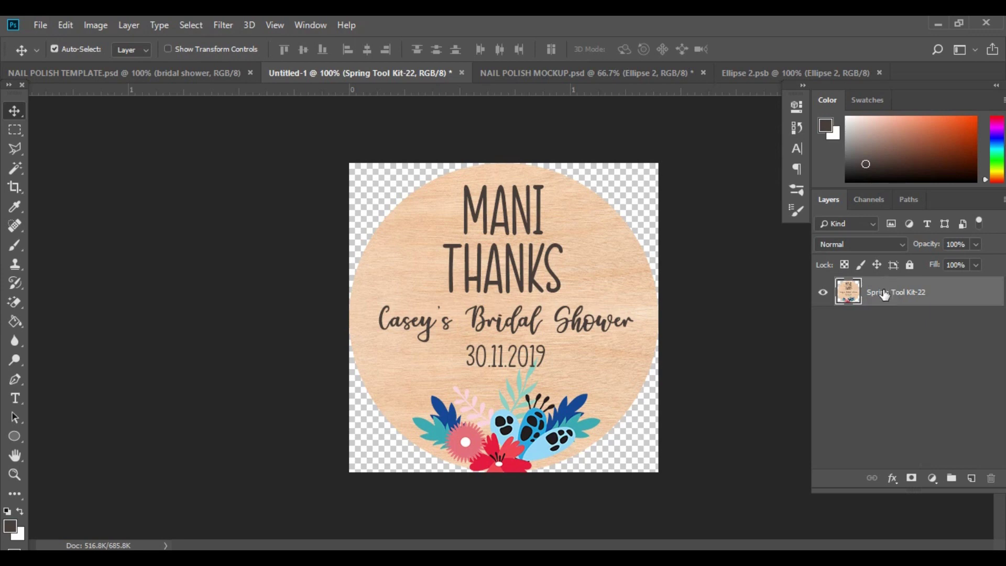
Bring the merged label into Ellipse 2.psb and resize it to fit the tag circle.
{"action": "left_click_drag", "start_coordinate": [896, 293], "coordinate": [570, 415]}
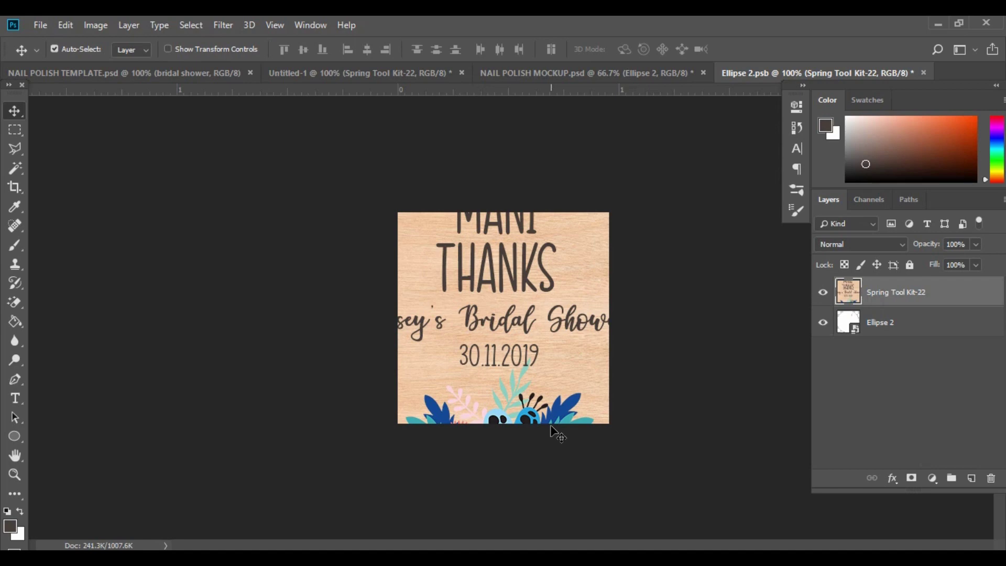
{"action": "key", "text": "ctrl+t"}
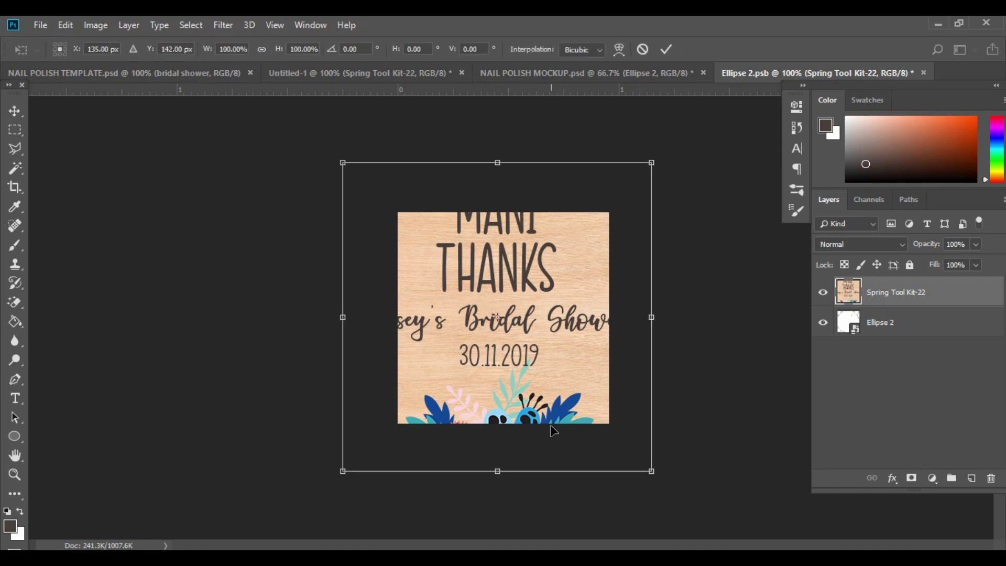
{"action": "left_click_drag", "start_coordinate": [496, 162], "coordinate": [494, 212]}
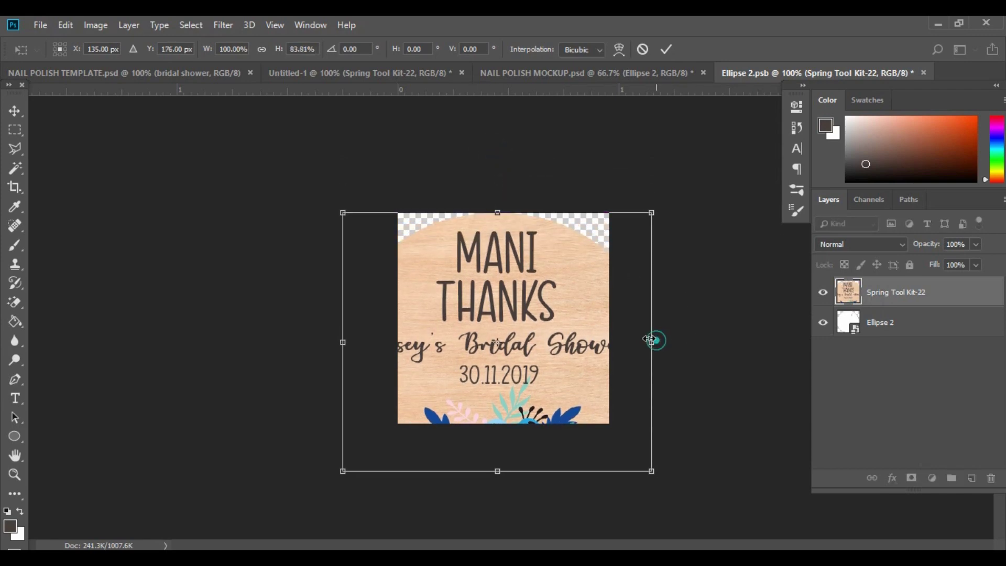
{"action": "left_click_drag", "start_coordinate": [652, 340], "coordinate": [609, 334]}
{"action": "left_click_drag", "start_coordinate": [479, 471], "coordinate": [487, 436]}
{"action": "left_click_drag", "start_coordinate": [340, 321], "coordinate": [394, 328]}
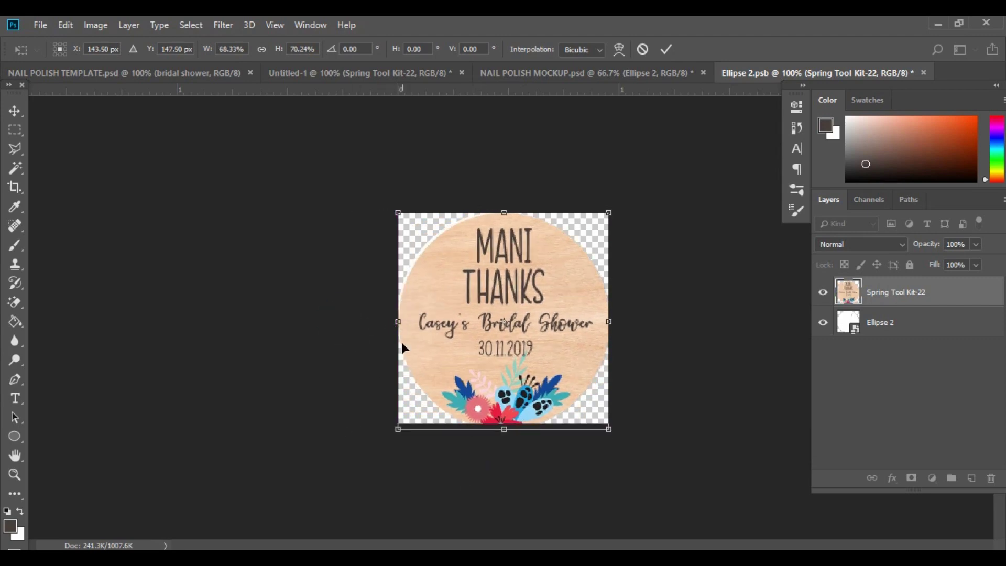
{"action": "key", "text": "Return"}
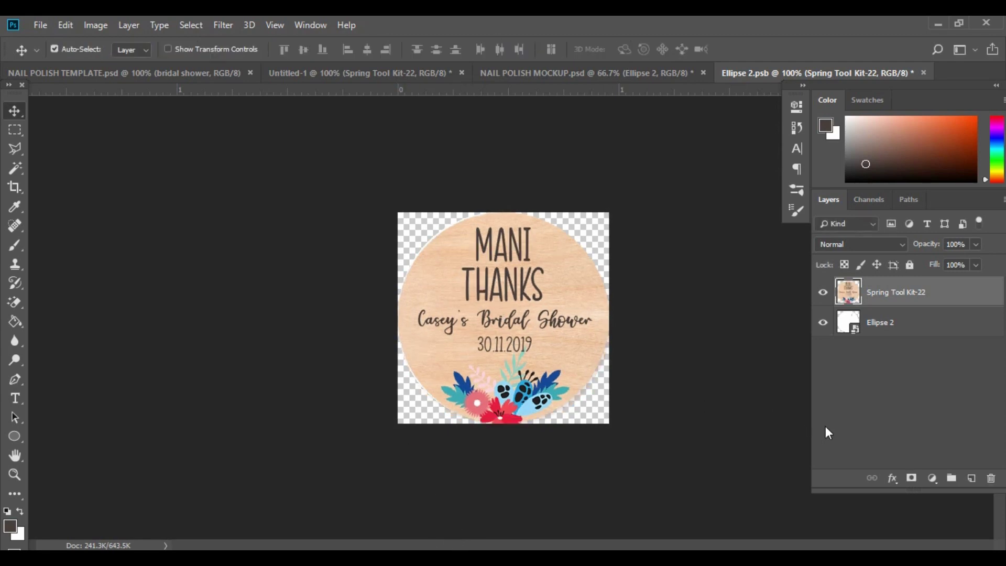
Clip the label layer to the Ellipse 2 circle with a clipping mask.
{"action": "right_click", "coordinate": [907, 295]}
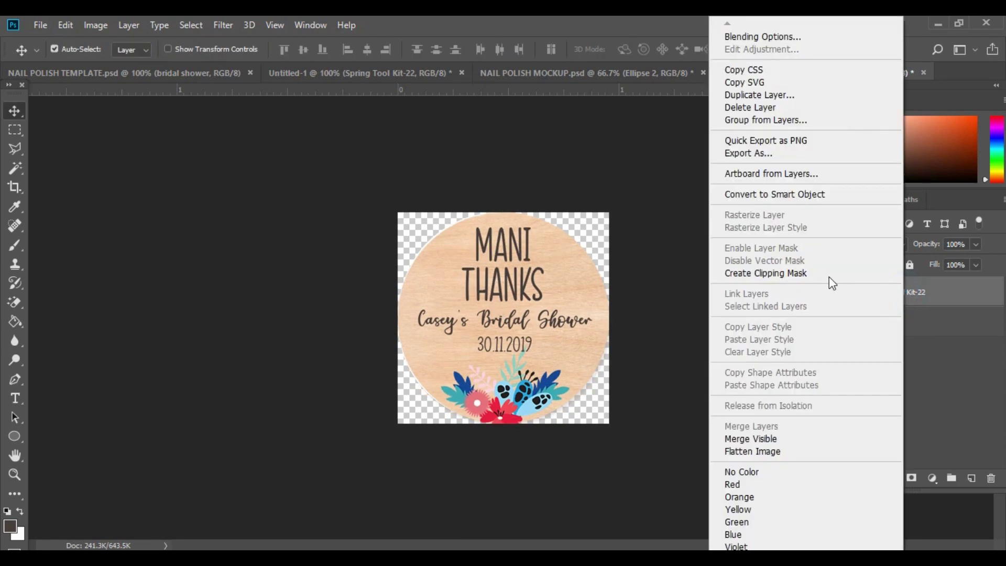
{"action": "left_click", "coordinate": [757, 269]}
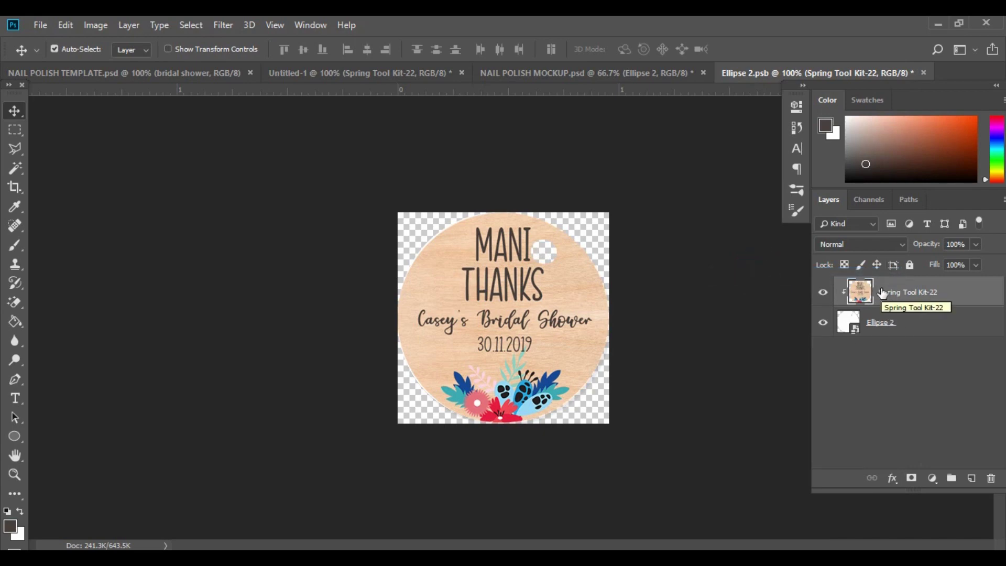
{"action": "left_click", "coordinate": [40, 25]}
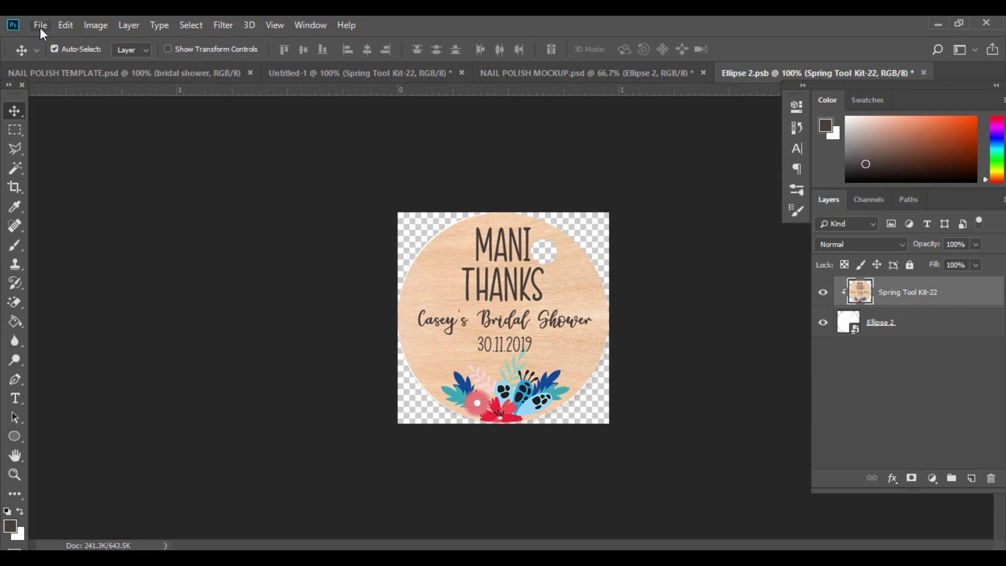
Save Ellipse 2.psb and view the wood label on the nail polish mockup's tag.
{"action": "left_click", "coordinate": [61, 175]}
{"action": "left_click", "coordinate": [585, 76]}
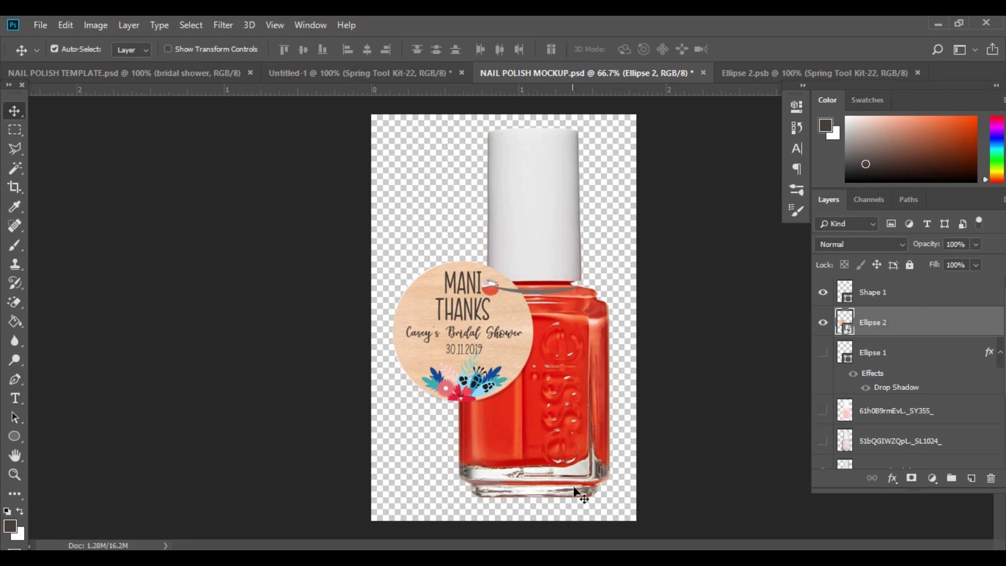